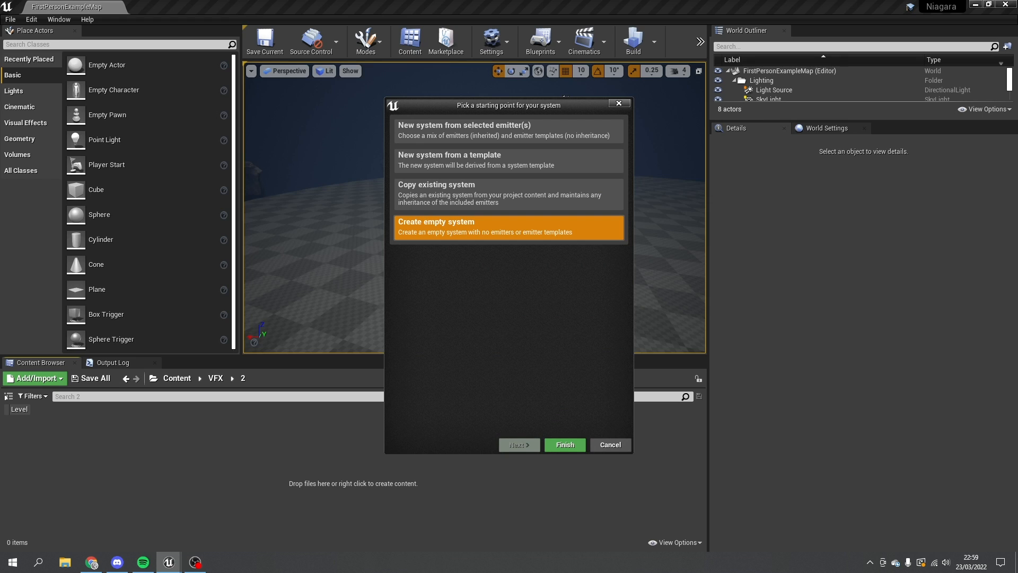
# - Finish the empty-system wizard, name the asset SparkleSystem, and open it in the Niagara editor
pyautogui.click(566, 445)
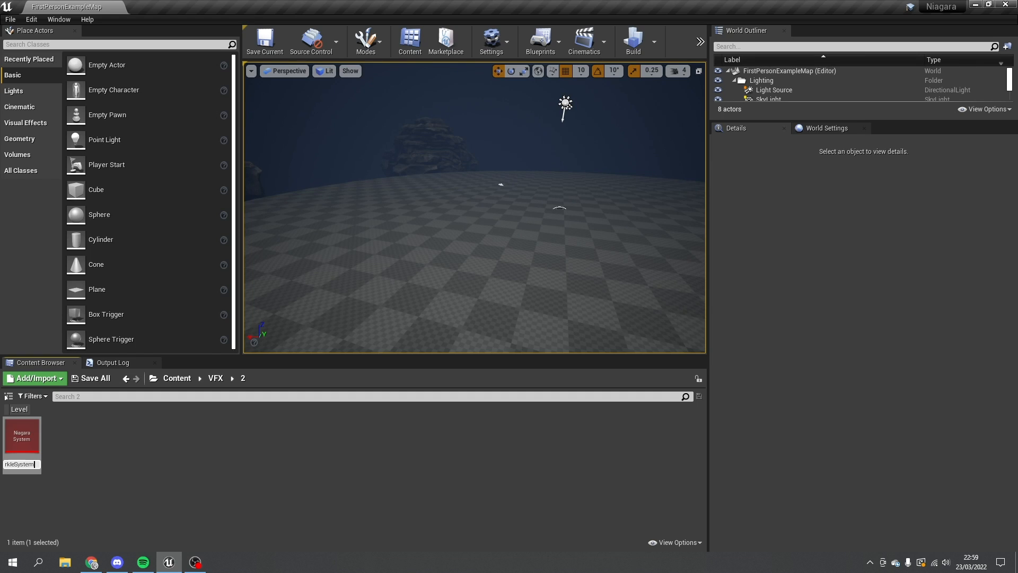
pyautogui.write('SparkleSystem')
pyautogui.press('Return')
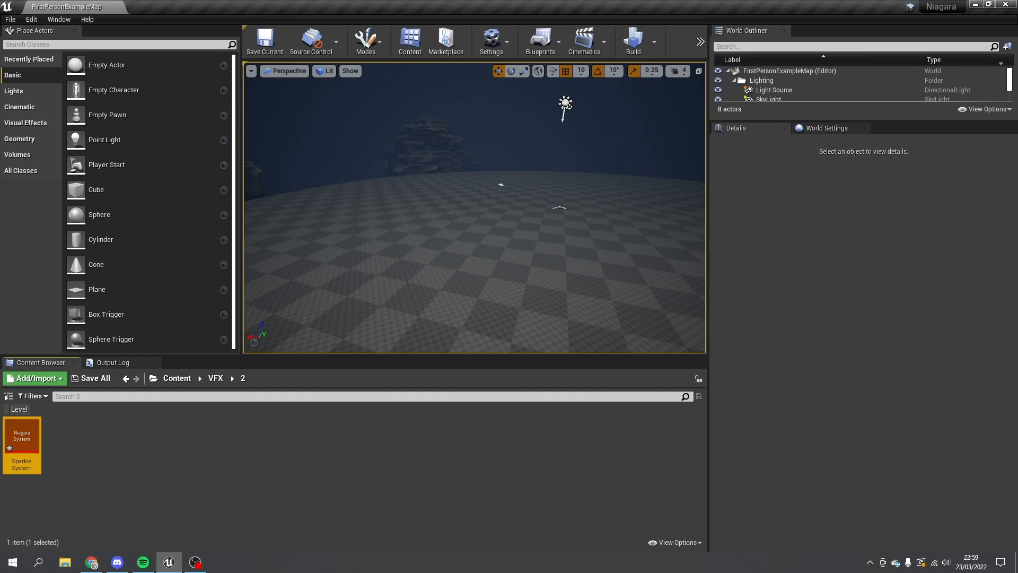
pyautogui.doubleClick(22, 440)
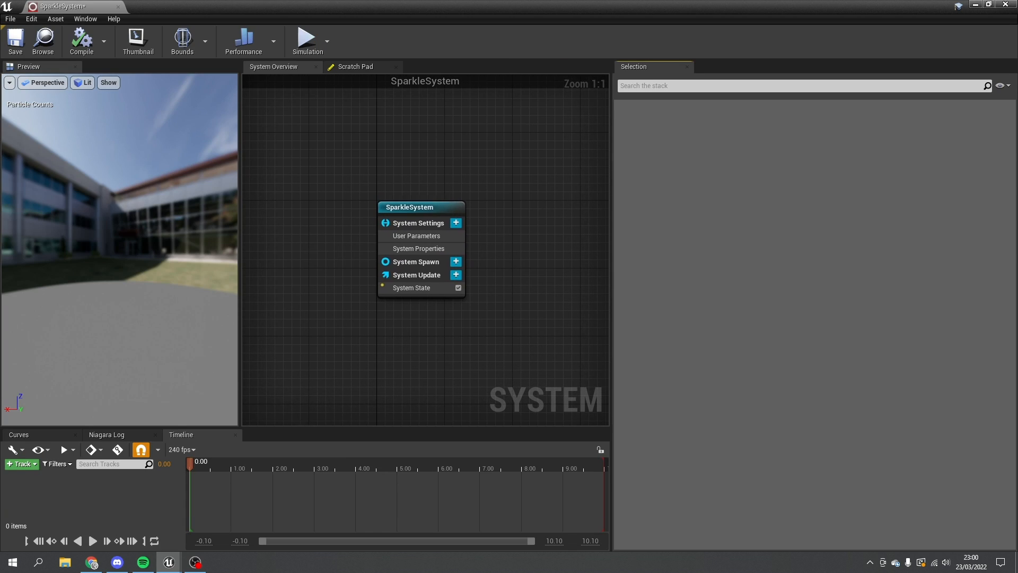
pyautogui.moveTo(513, 262); pyautogui.dragTo(311, 235, button='right')
# - Add an Empty emitter template to the System Overview graph
pyautogui.rightClick(319, 190)
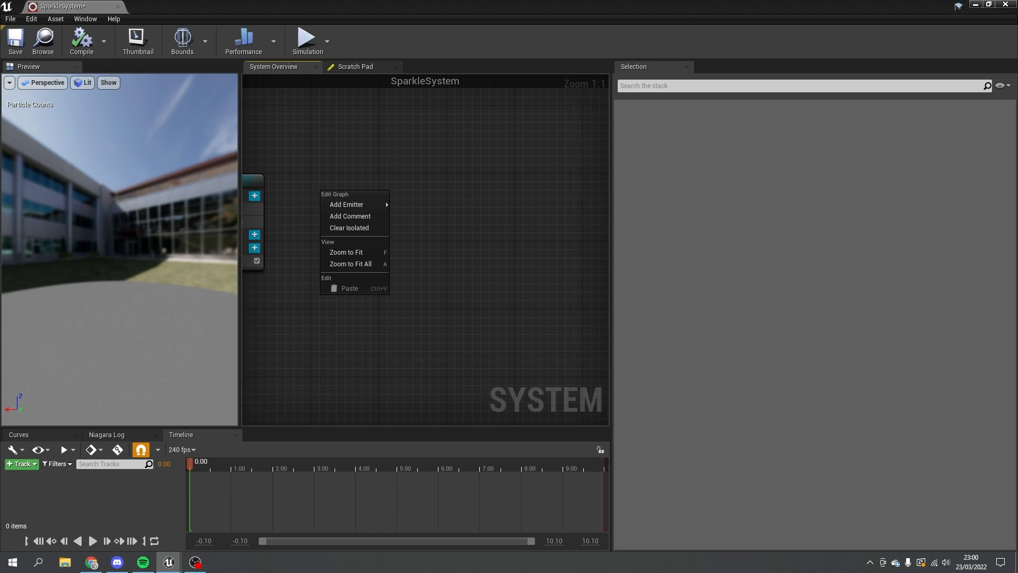
pyautogui.moveTo(347, 205)
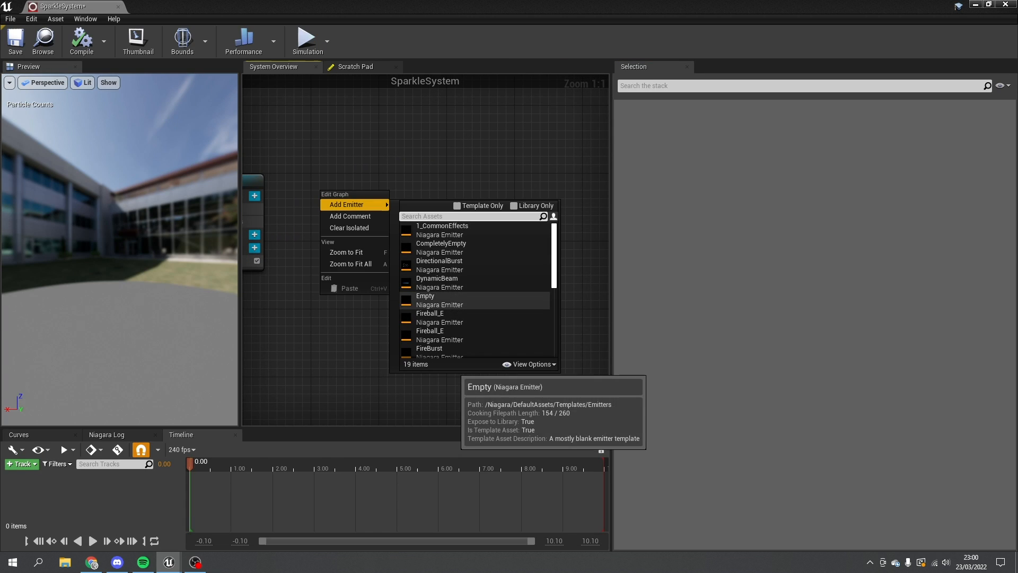
pyautogui.click(435, 299)
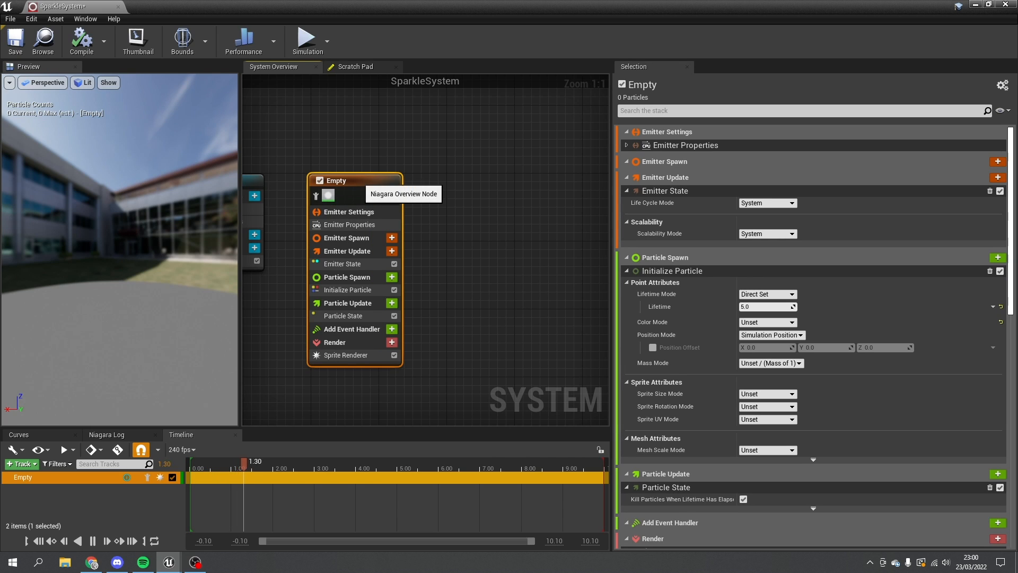
# - Rename the new emitter to Sparkles
pyautogui.doubleClick(339, 180)
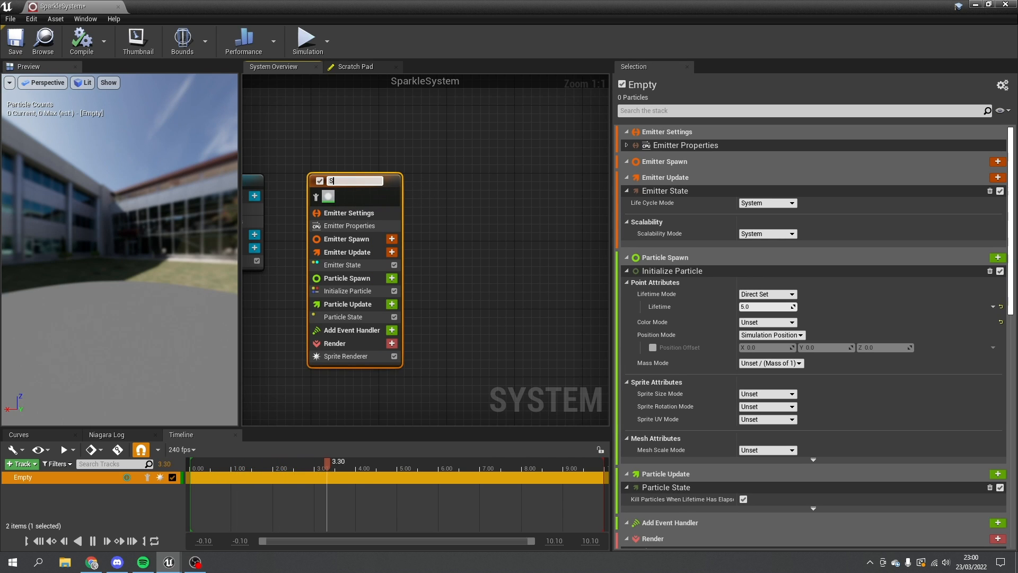
pyautogui.write('Sparkles')
pyautogui.press('Return')
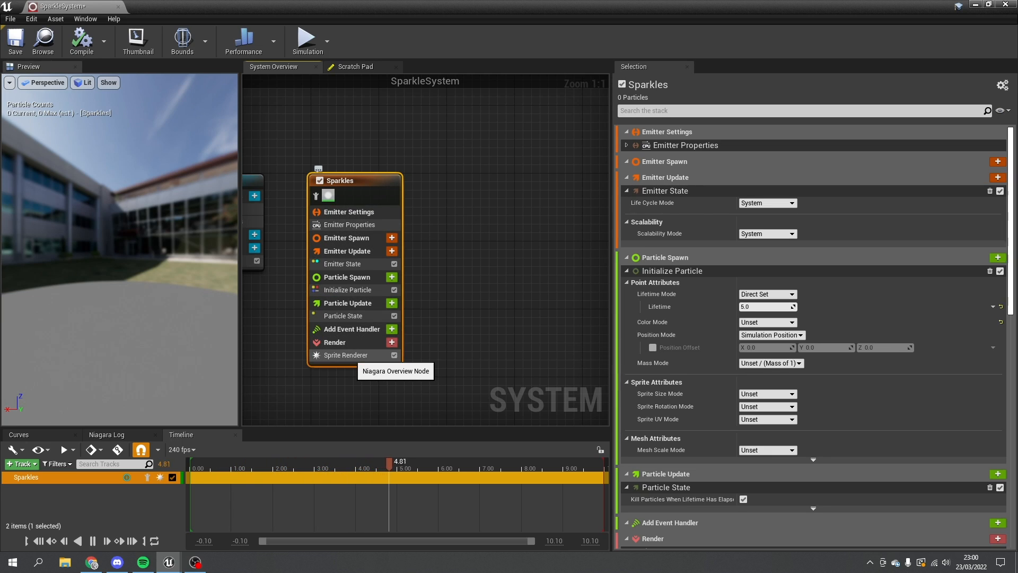
pyautogui.click(350, 355)
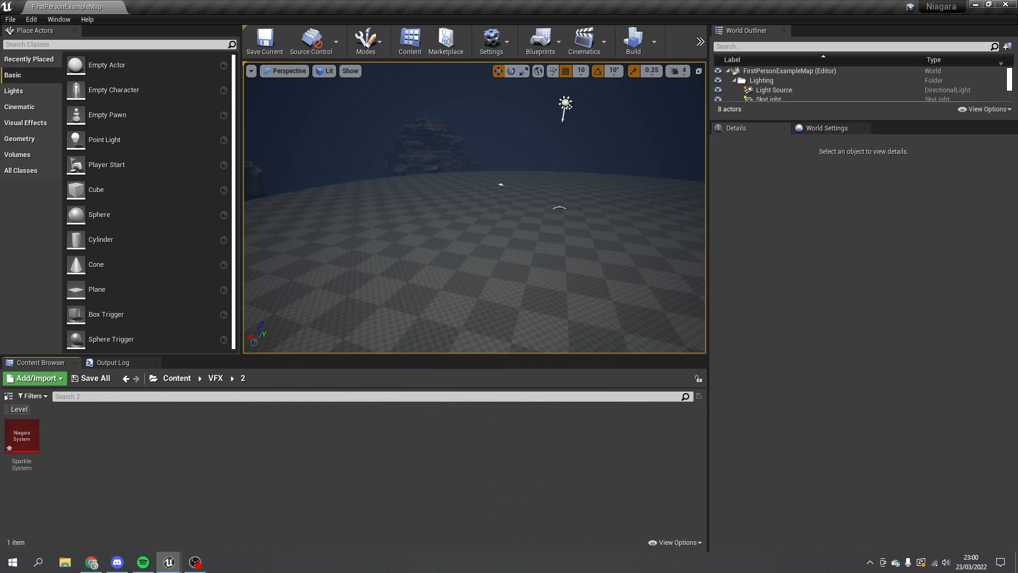
# - Create a Material asset named Sparkle_Mat in the Content Browser and open it in the Material Editor
pyautogui.rightClick(107, 452)
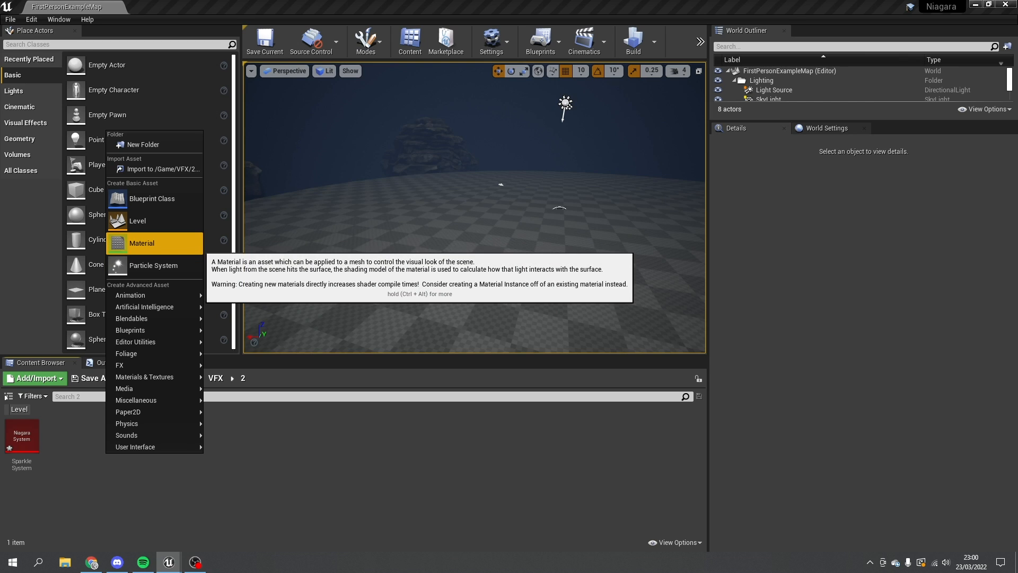
pyautogui.click(154, 243)
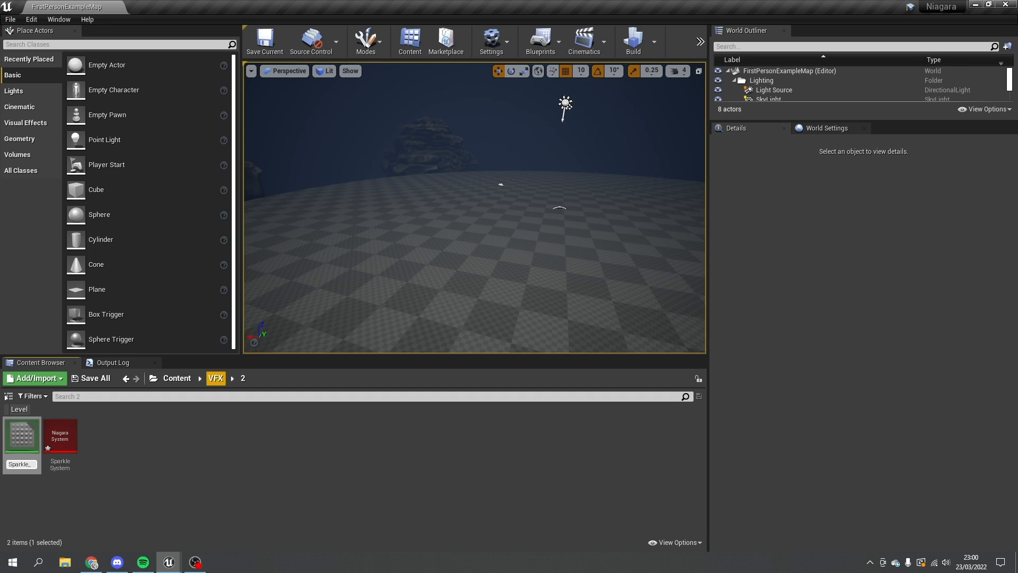
pyautogui.press('Return')
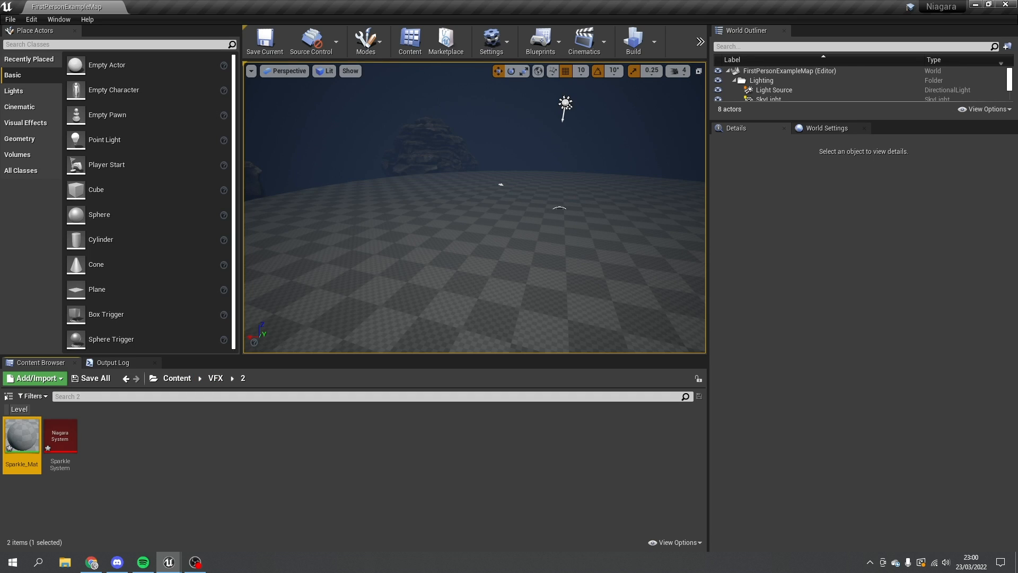
pyautogui.doubleClick(19, 439)
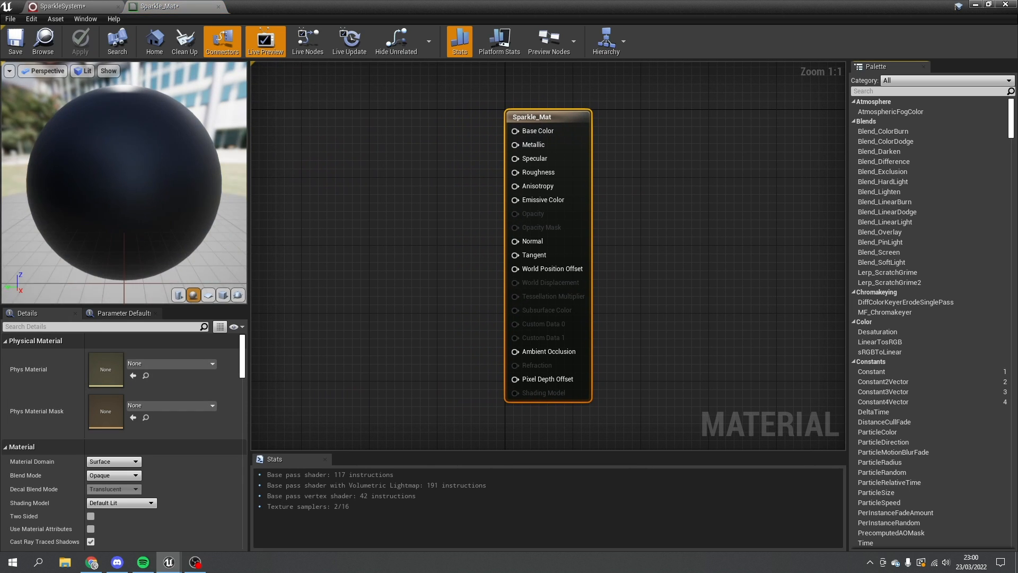
# - Add a DiamondGradient node and wire it into Sparkle_Mat's Base Color
pyautogui.moveTo(297, 253); pyautogui.dragTo(391, 259, button='right')
pyautogui.rightClick(368, 242)
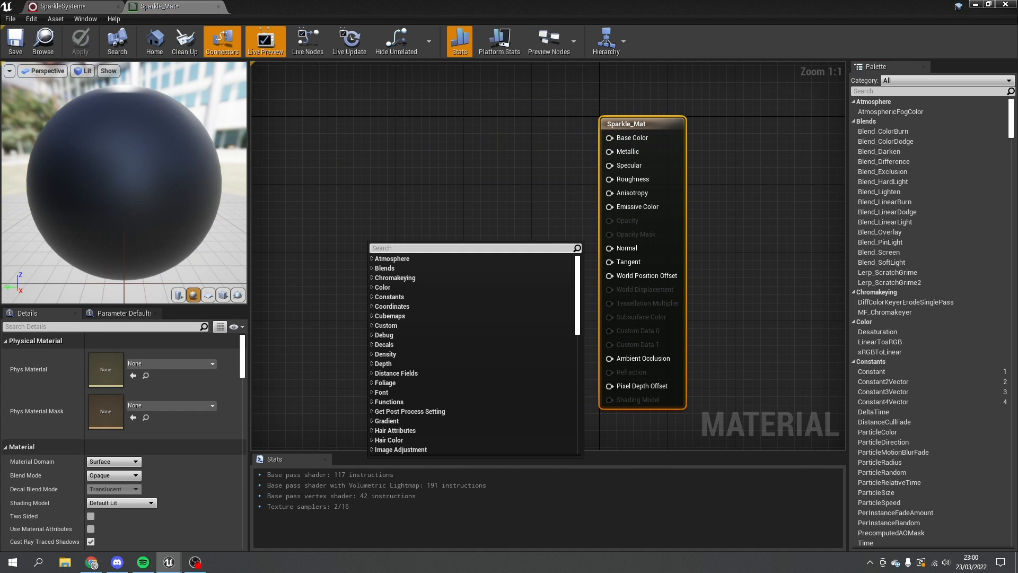
pyautogui.write('gradient')
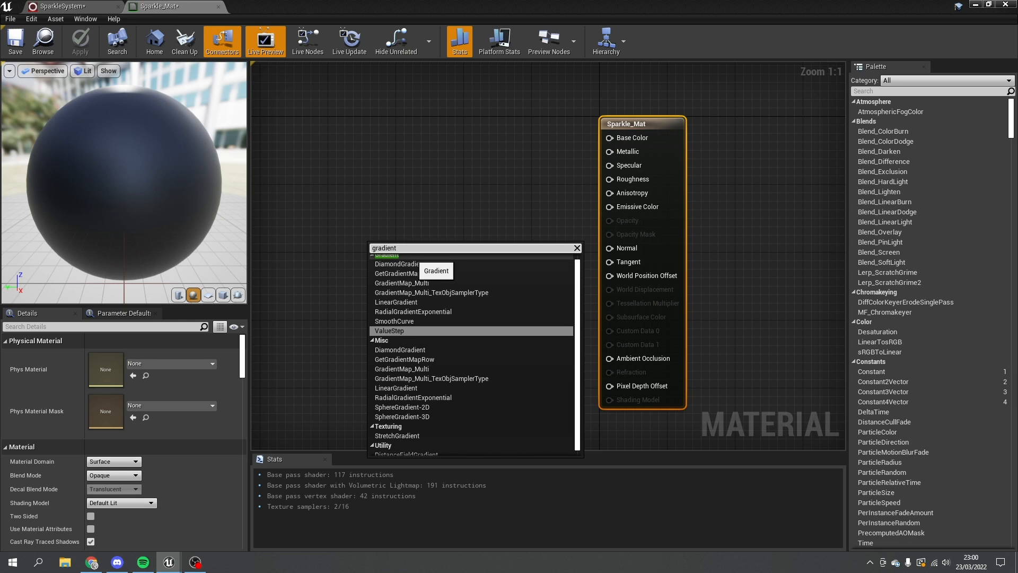
pyautogui.click(414, 263)
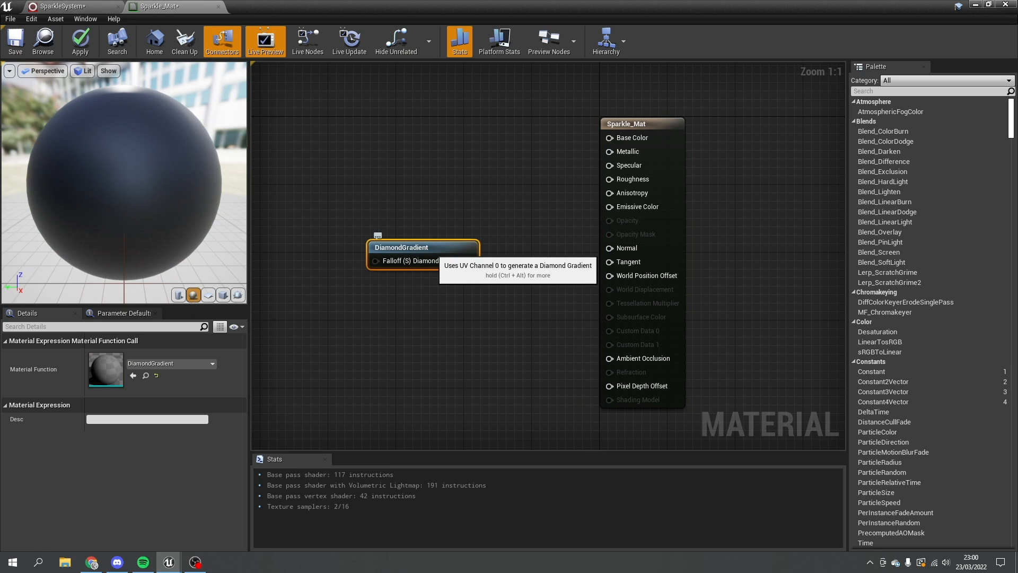
pyautogui.moveTo(414, 264); pyautogui.dragTo(366, 242)
pyautogui.moveTo(133, 207); pyautogui.dragTo(213, 165)
pyautogui.moveTo(422, 239); pyautogui.dragTo(610, 137)
# - Preview the material on a forward-facing flat plane and tidy the gradient node
pyautogui.moveTo(175, 175); pyautogui.dragTo(47, 209)
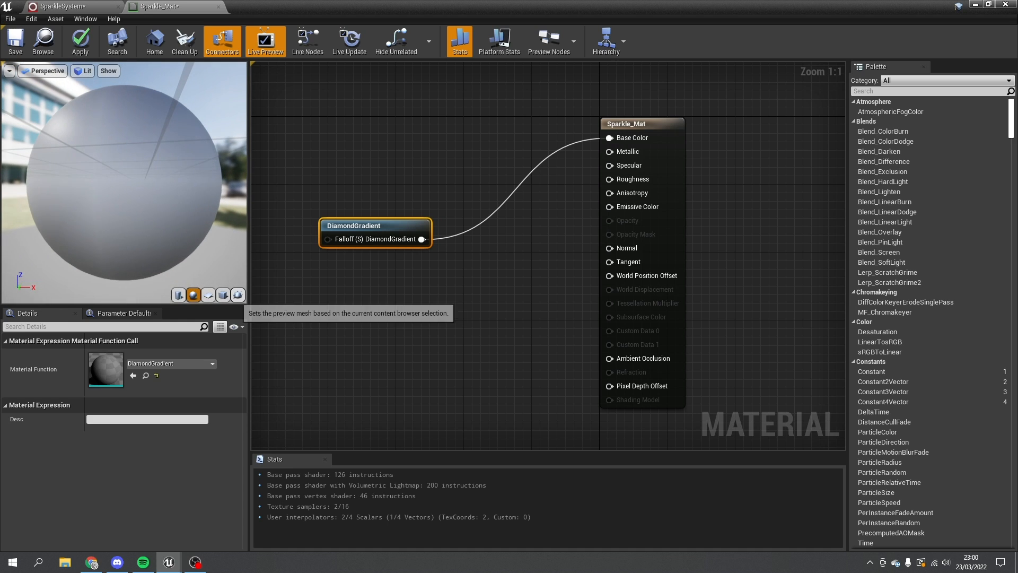
pyautogui.click(208, 295)
pyautogui.moveTo(175, 212); pyautogui.dragTo(56, 218)
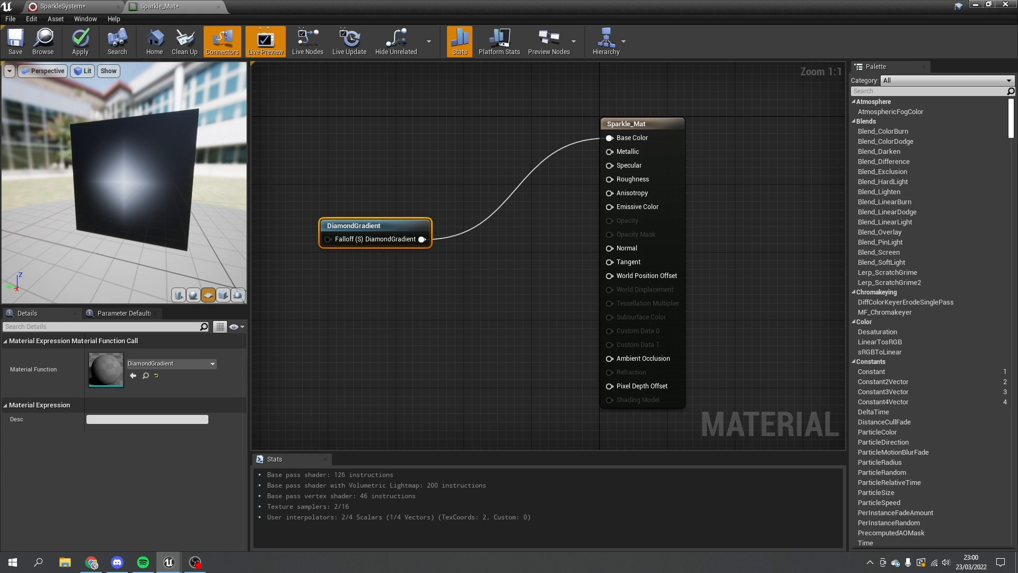
pyautogui.moveTo(467, 297); pyautogui.dragTo(547, 306, button='right')
pyautogui.moveTo(456, 235); pyautogui.dragTo(405, 226)
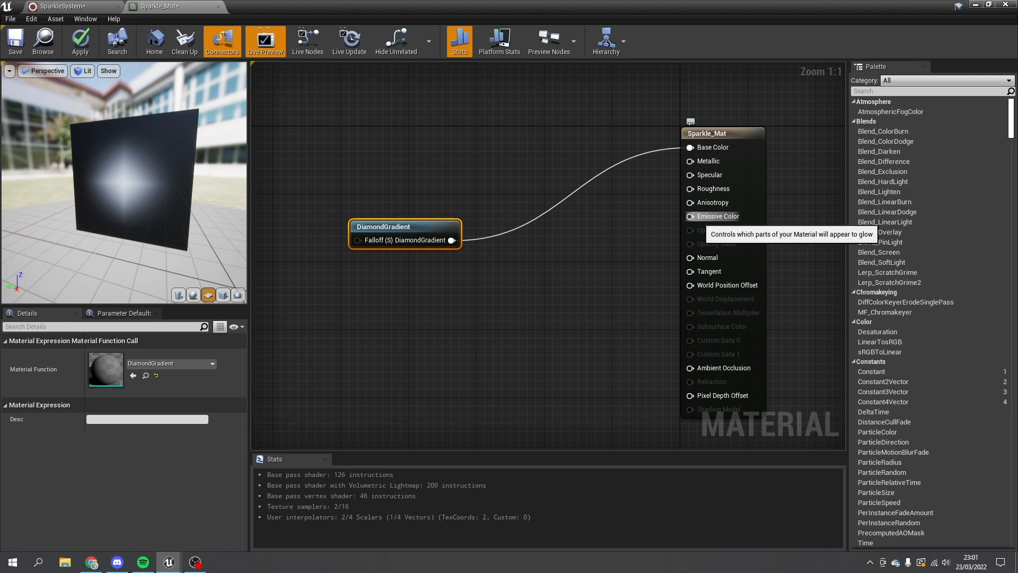
# - Multiply the DiamondGradient output by 10 (Const B) and feed it into Emissive Color
pyautogui.click(626, 252)
pyautogui.moveTo(451, 241); pyautogui.dragTo(502, 262)
pyautogui.write('*')
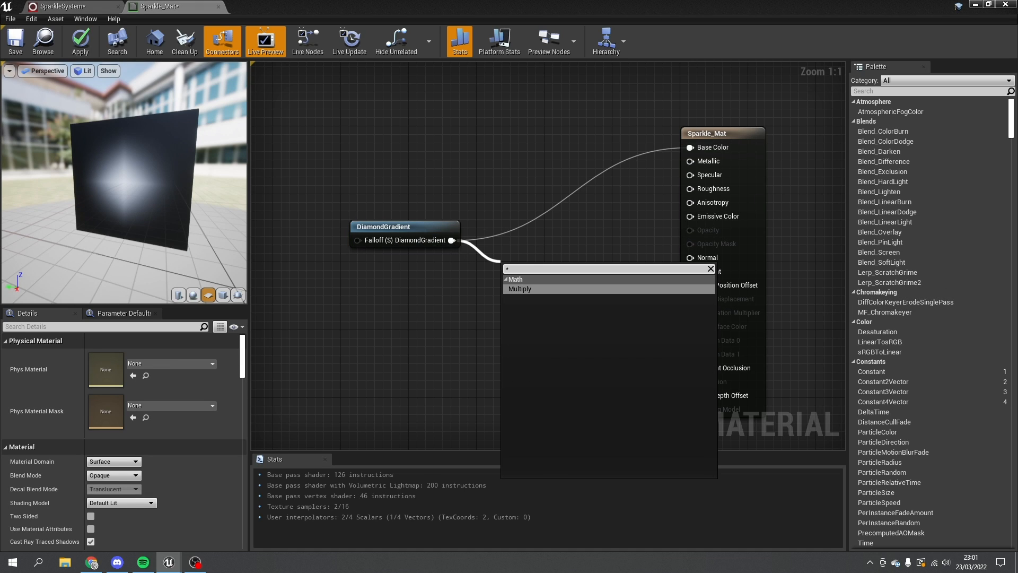
pyautogui.click(520, 288)
pyautogui.moveTo(552, 282); pyautogui.dragTo(690, 216)
pyautogui.moveTo(533, 297); pyautogui.dragTo(559, 281)
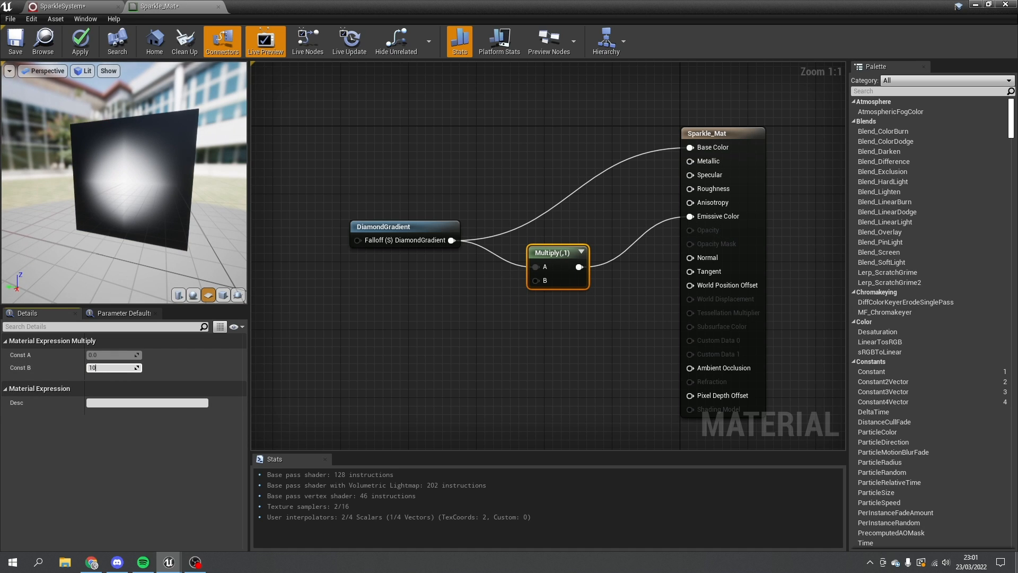
pyautogui.write('0')
pyautogui.press('Return')
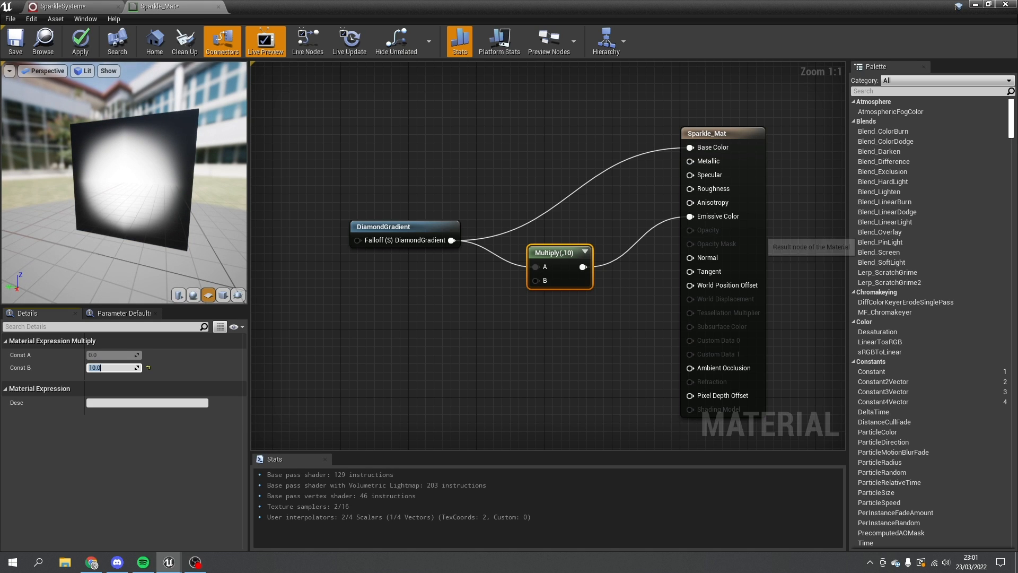
pyautogui.moveTo(554, 253); pyautogui.dragTo(563, 227)
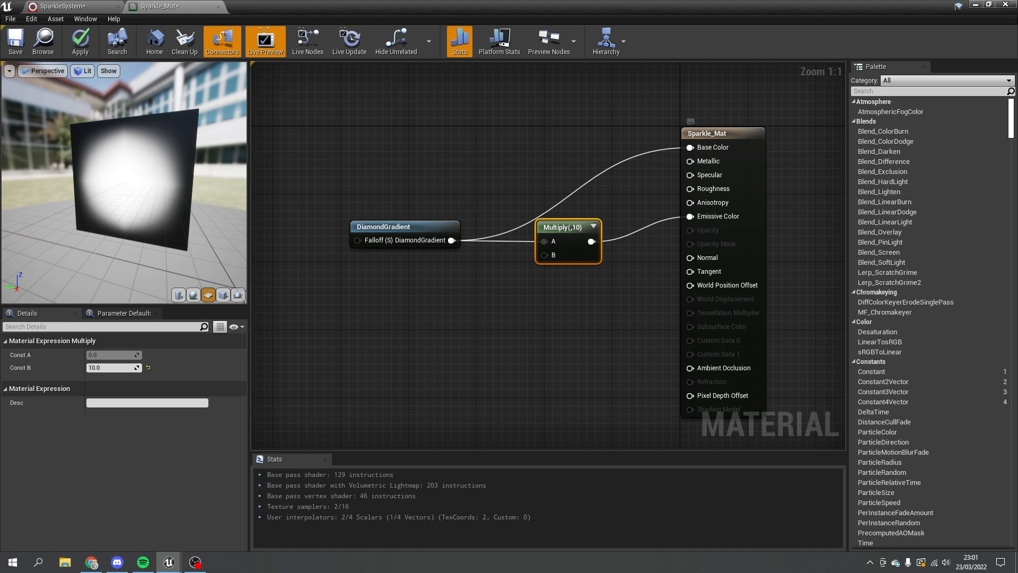
# - Set Sparkle_Mat's Blend Mode to Translucent, link DiamondGradient to Opacity, and tidy the nodes
pyautogui.click(747, 183)
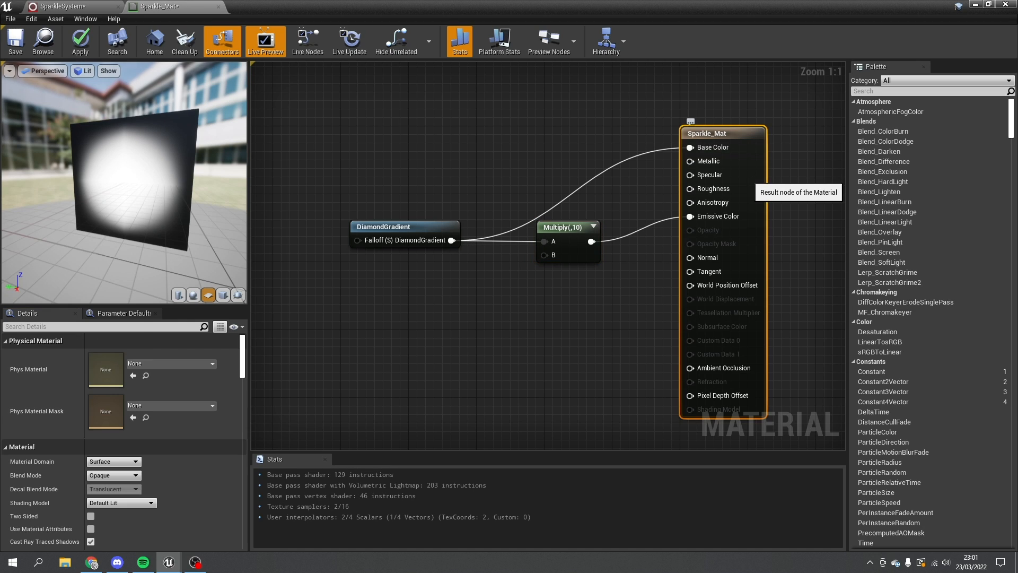
pyautogui.click(113, 475)
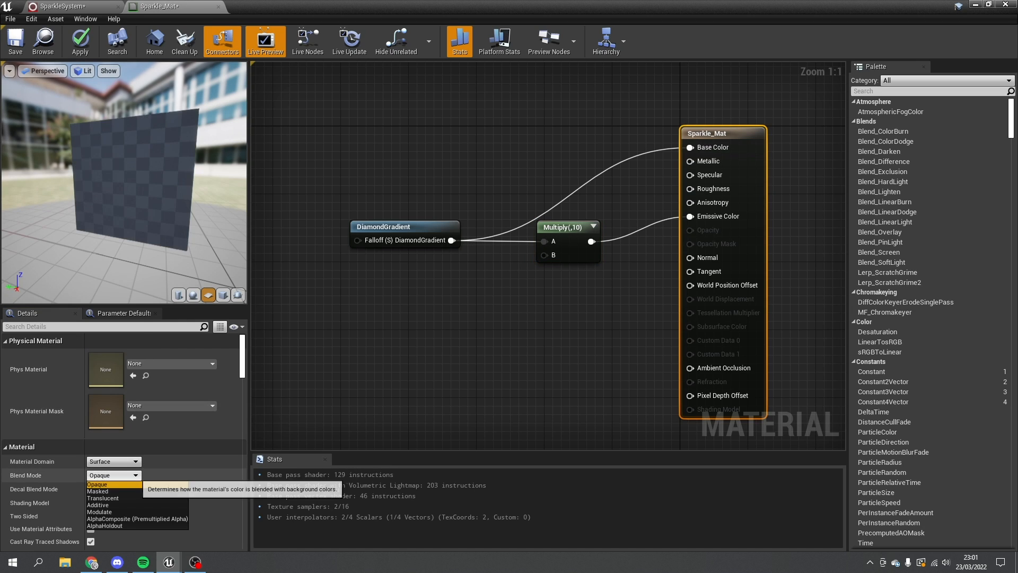
pyautogui.click(106, 500)
pyautogui.moveTo(420, 240); pyautogui.dragTo(709, 244)
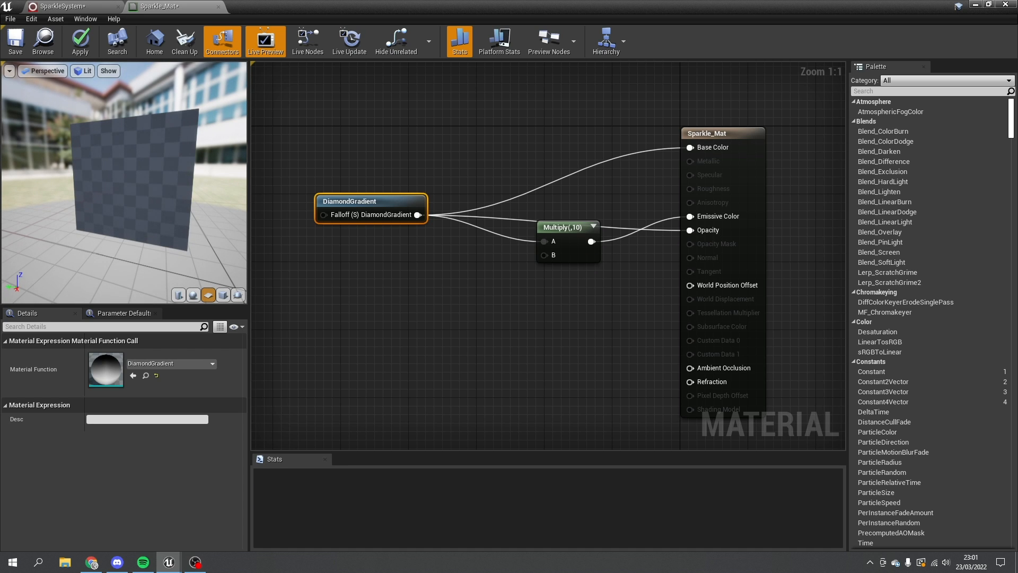
pyautogui.moveTo(175, 175)
pyautogui.mouseDown()
pyautogui.moveTo(79, 194)
pyautogui.moveTo(185, 183)
pyautogui.mouseUp()
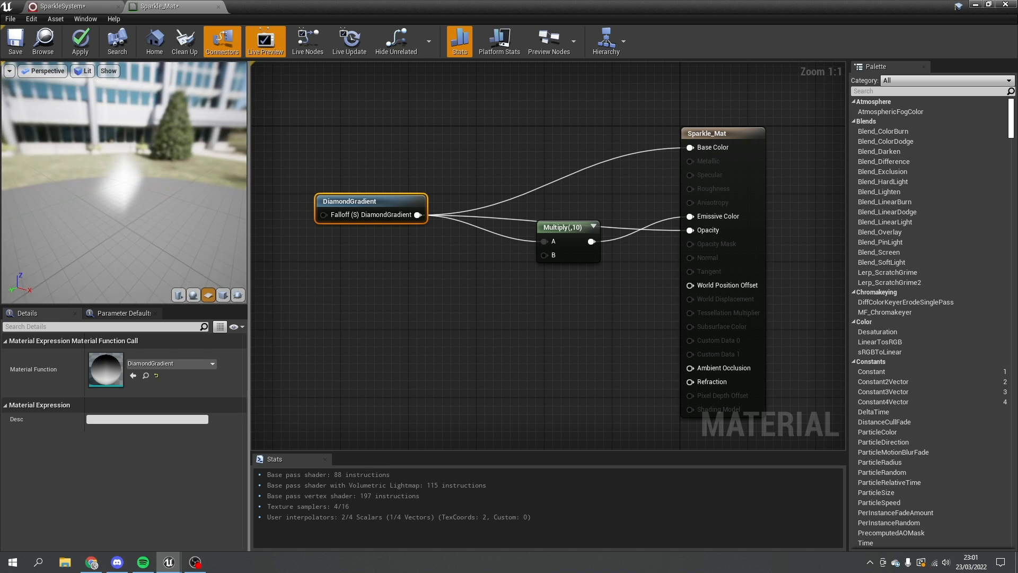
pyautogui.moveTo(562, 227); pyautogui.dragTo(613, 185)
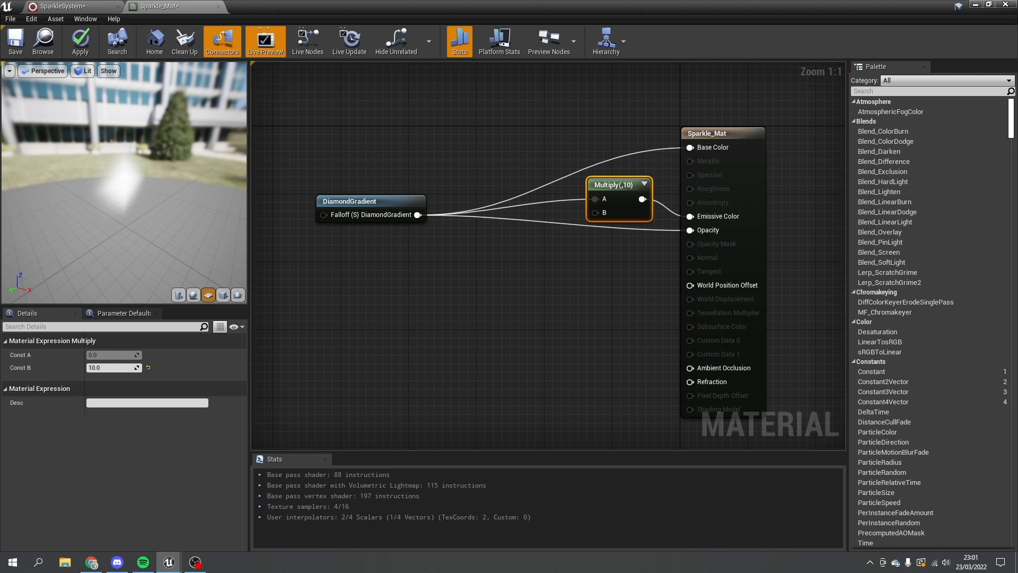
pyautogui.moveTo(404, 243); pyautogui.dragTo(466, 291, button='right')
# - Add a Particle Color node below the DiamondGradient
pyautogui.rightClick(394, 139)
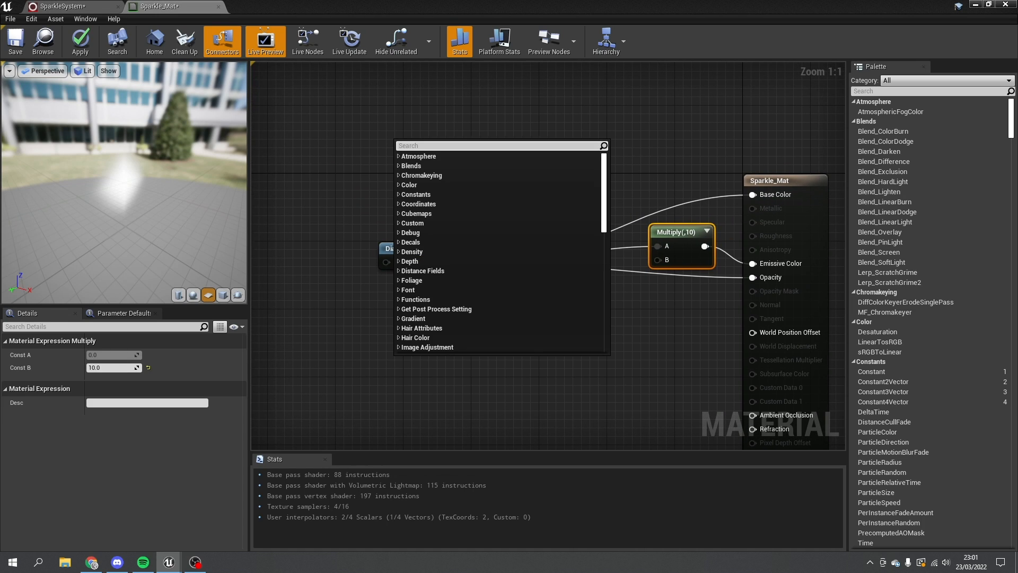
pyautogui.write('particl')
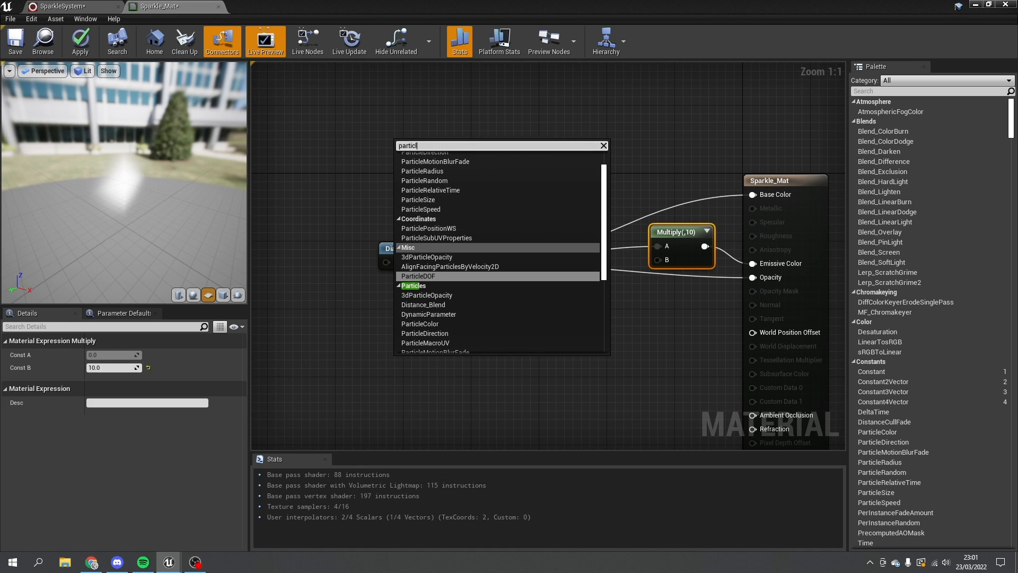
pyautogui.write('e colo')
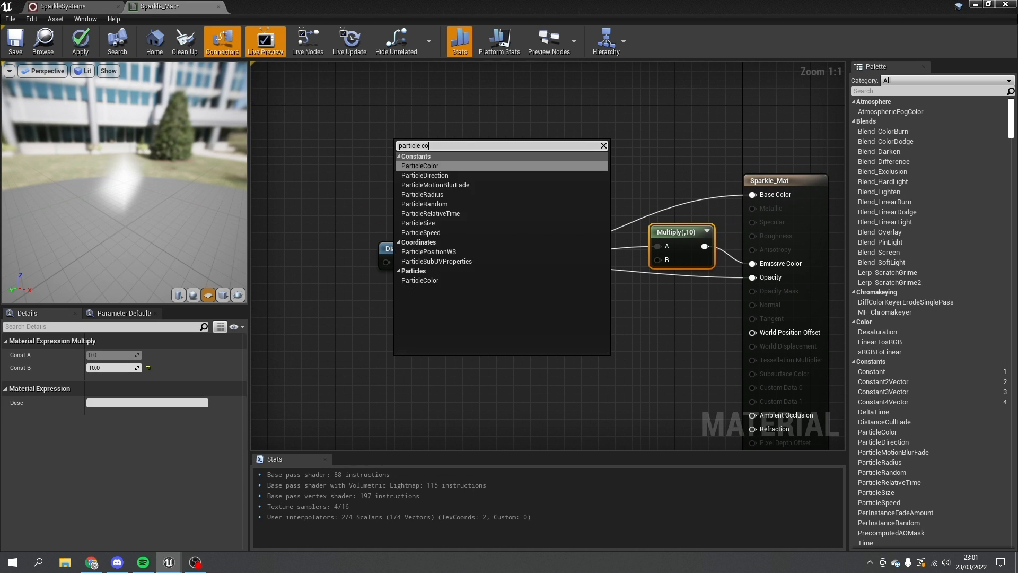
pyautogui.click(422, 184)
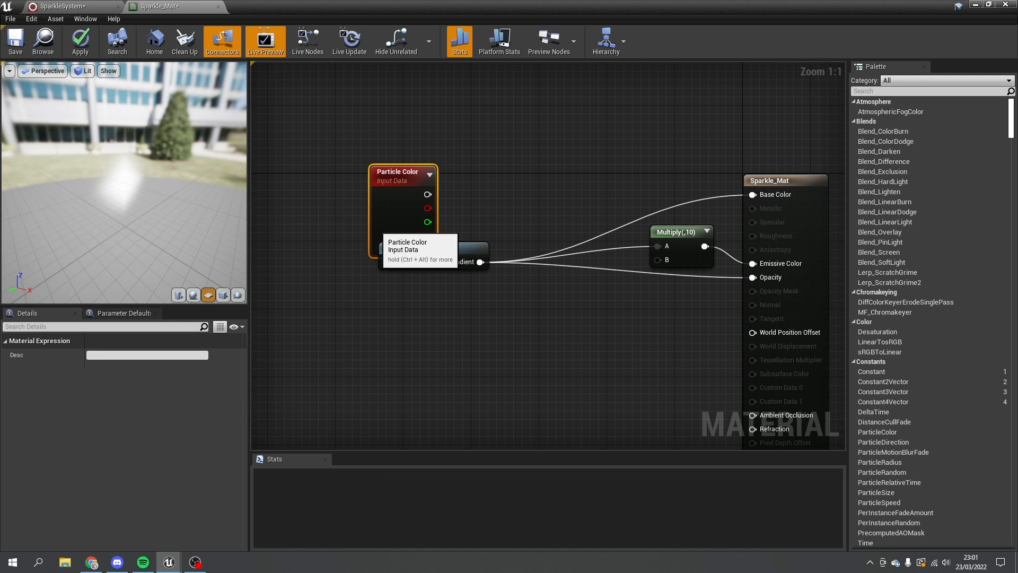
pyautogui.moveTo(403, 209); pyautogui.dragTo(386, 421)
pyautogui.moveTo(440, 248); pyautogui.dragTo(356, 223)
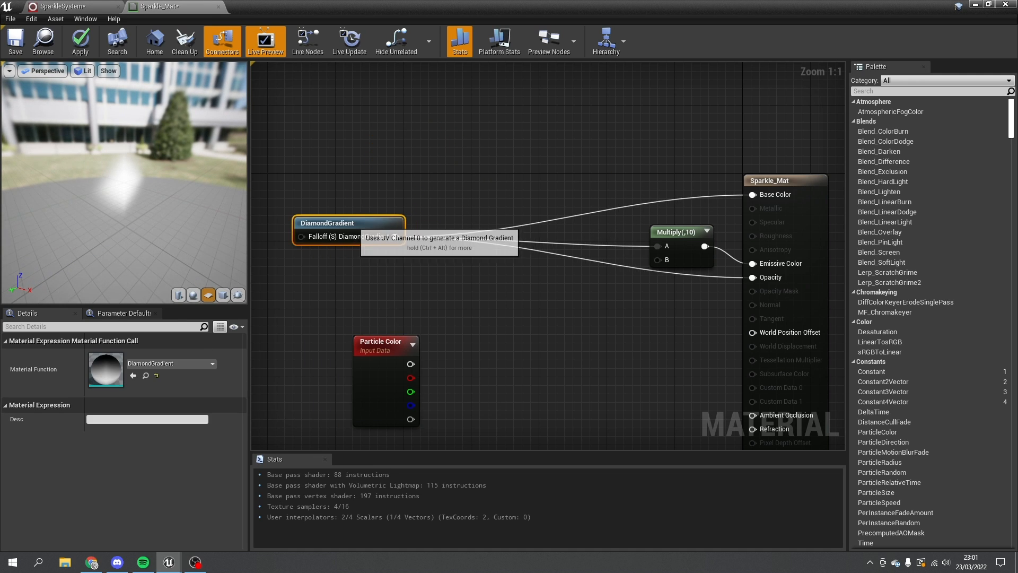
# - Multiply DiamondGradient by Particle Color into the ×10 emissive Multiply and unlink Base Color
pyautogui.moveTo(697, 285); pyautogui.dragTo(472, 215)
pyautogui.click(390, 212)
pyautogui.write('multipl')
pyautogui.press('Return')
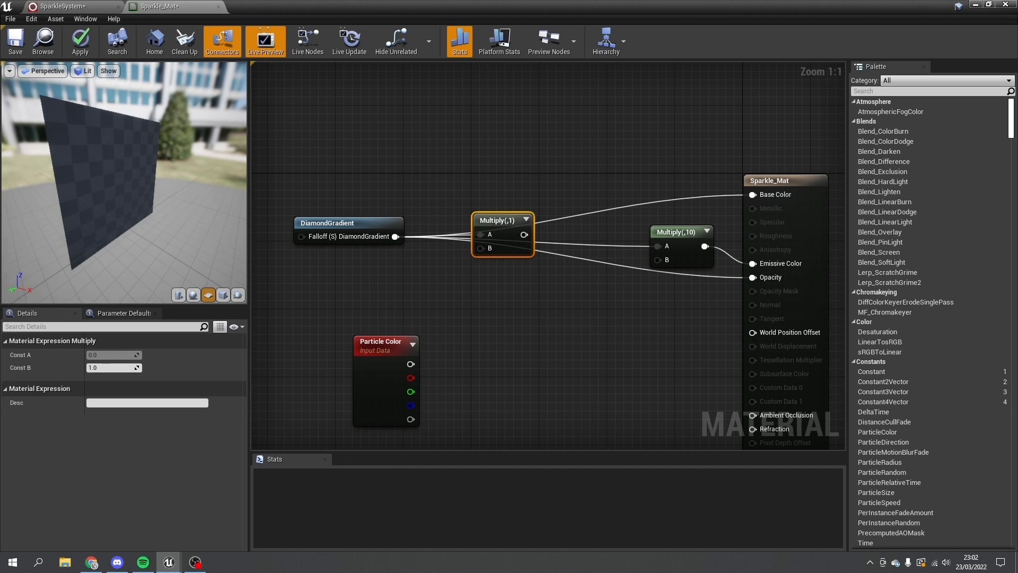
pyautogui.moveTo(374, 379); pyautogui.dragTo(657, 246)
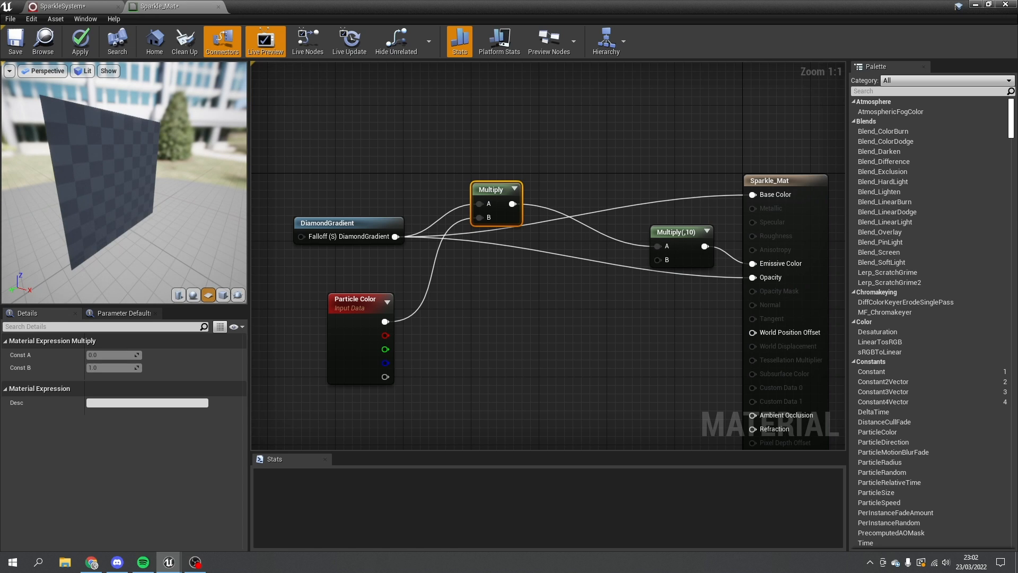
pyautogui.keyDown('alt'); pyautogui.click(753, 194); pyautogui.keyUp('alt')
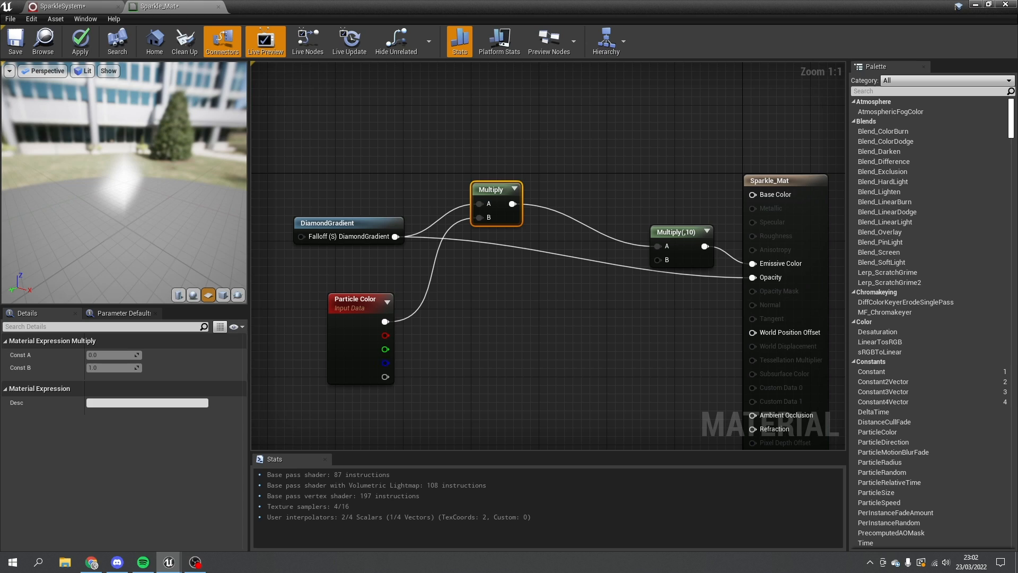
pyautogui.click(344, 353)
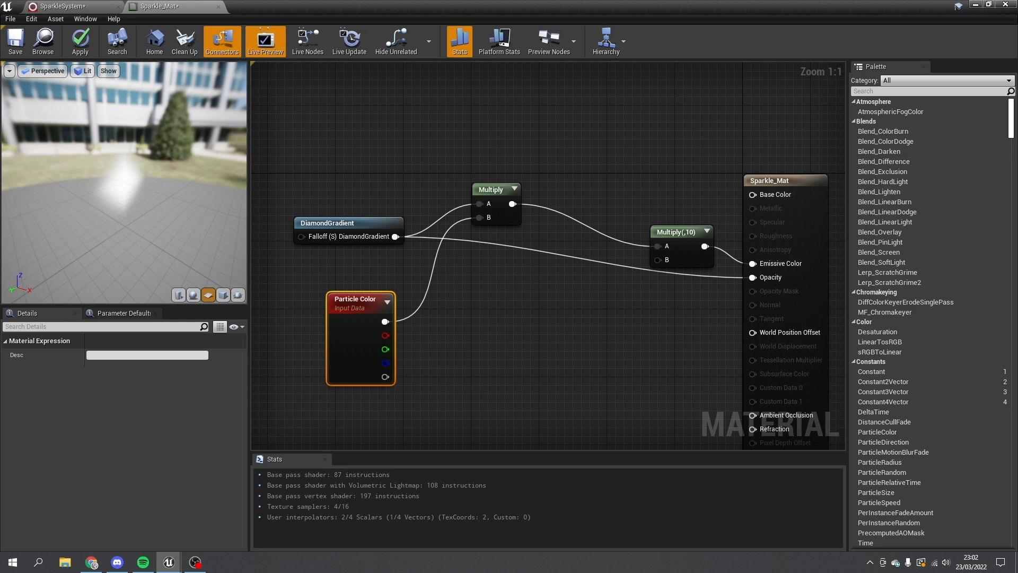
# - Multiply DiamondGradient by Particle Color's alpha and feed the result into Opacity
pyautogui.moveTo(395, 237); pyautogui.dragTo(337, 165, button='right')
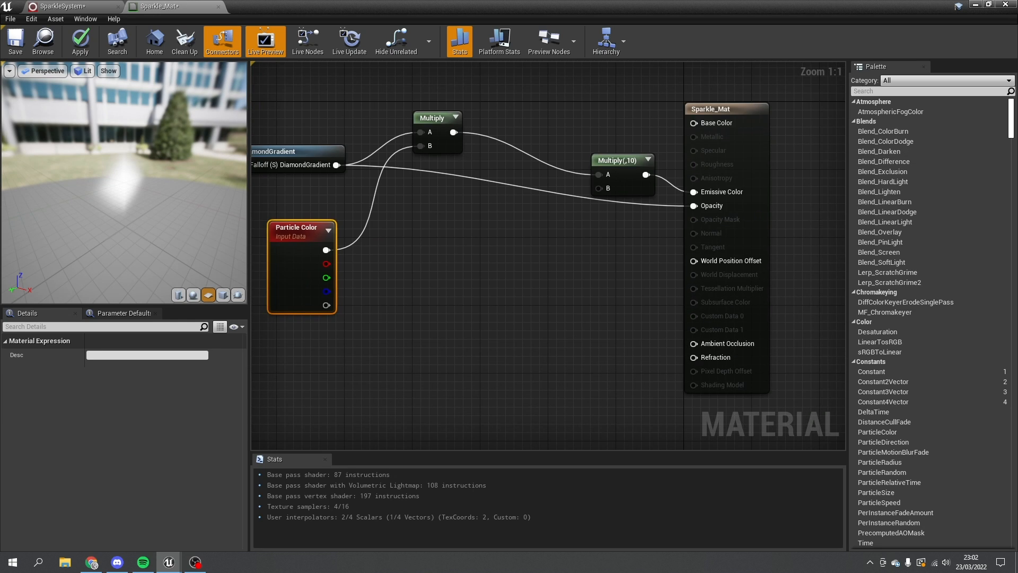
pyautogui.moveTo(336, 165); pyautogui.dragTo(421, 229)
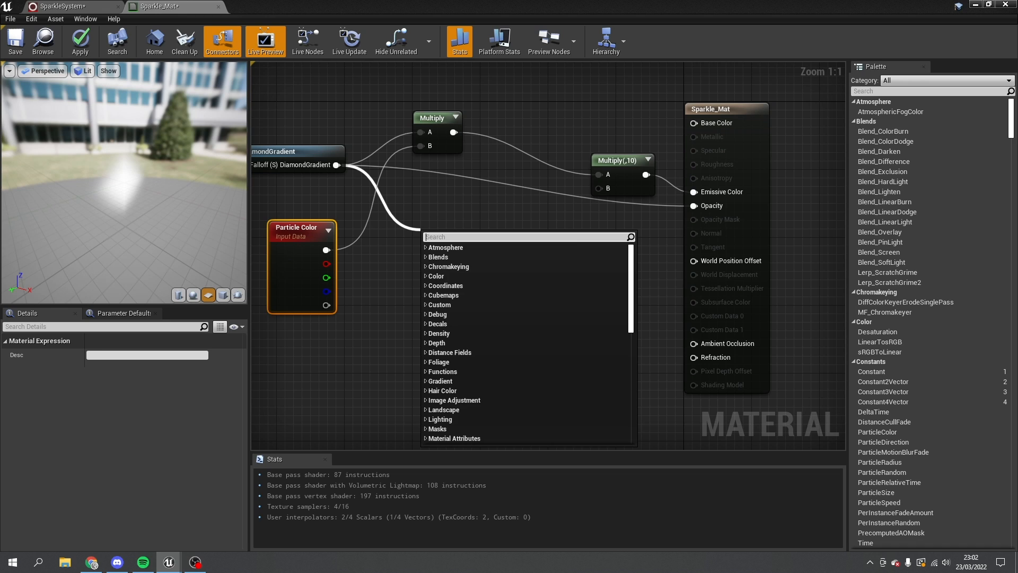
pyautogui.write('mult')
pyautogui.press('Return')
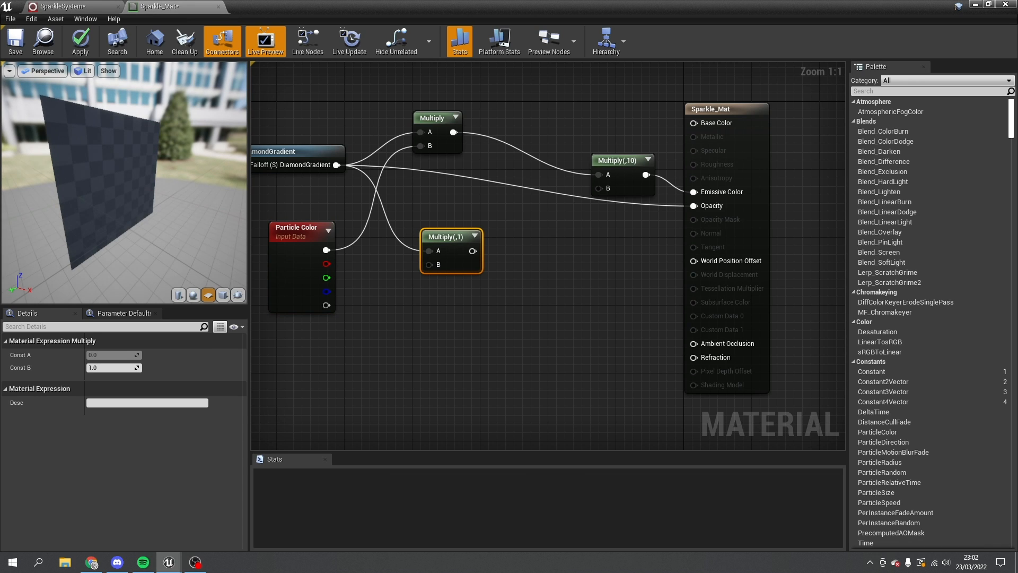
pyautogui.moveTo(327, 305); pyautogui.dragTo(693, 206)
pyautogui.moveTo(694, 205); pyautogui.dragTo(842, 243, button='right')
pyautogui.moveTo(594, 273); pyautogui.dragTo(637, 307)
pyautogui.moveTo(644, 318); pyautogui.dragTo(550, 291, button='right')
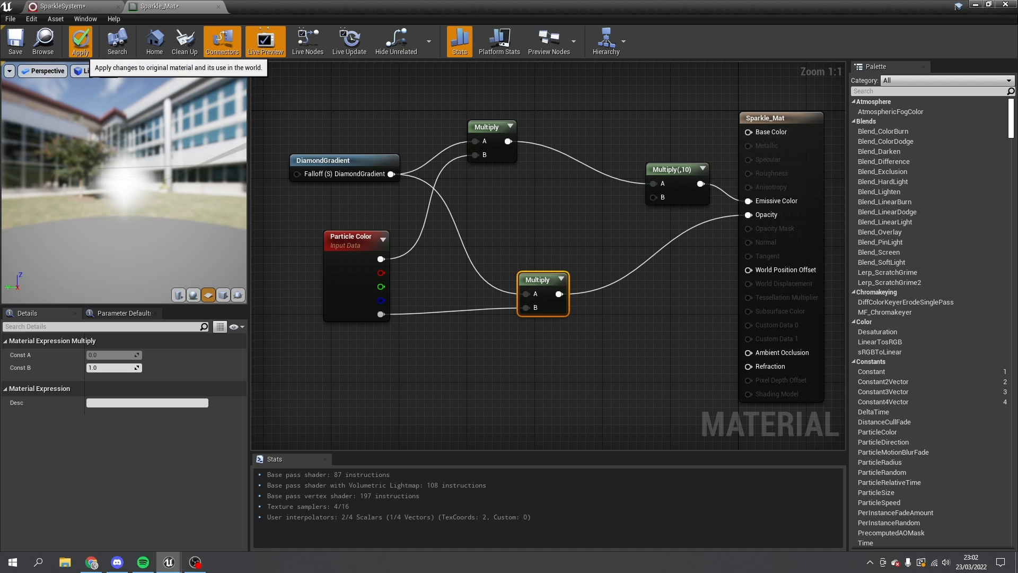
# - Apply and save Sparkle_Mat, then return to the SparkleSystem editor
pyautogui.click(80, 41)
pyautogui.click(15, 41)
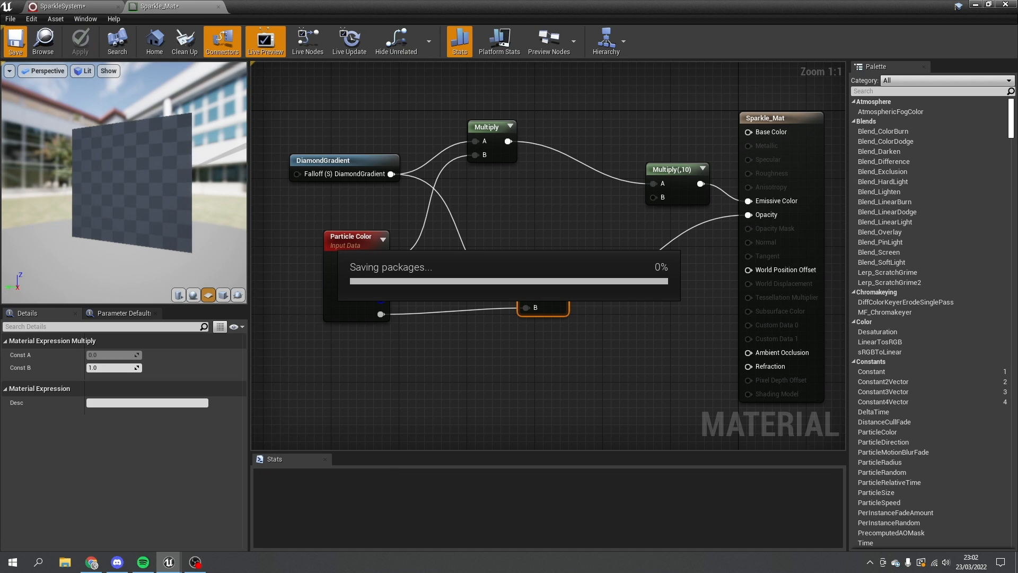
pyautogui.click(58, 5)
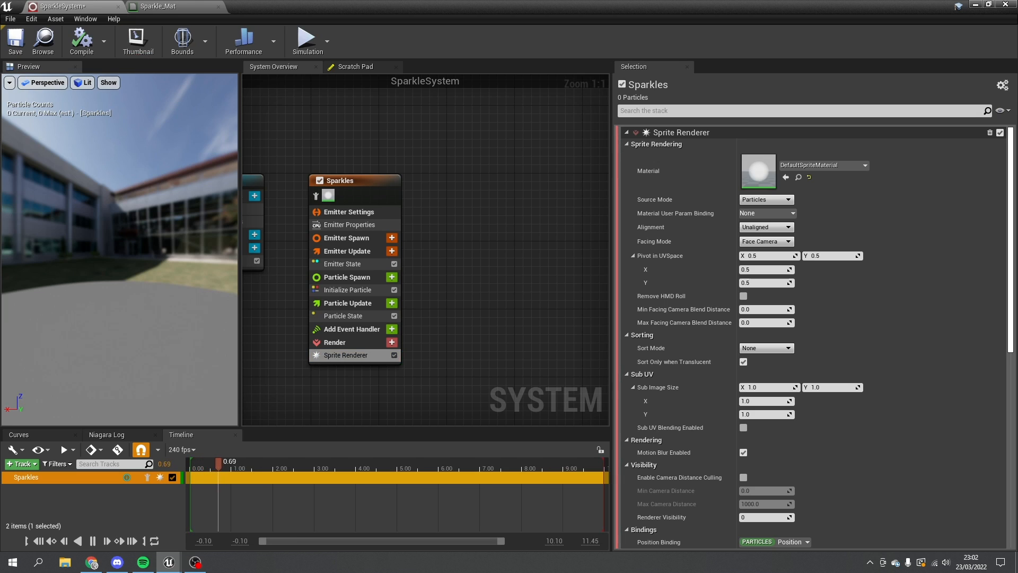
# - Assign Sparkle_Mat to the Sparkles sprite renderer and add a Spawn Rate module under Emitter Update
pyautogui.click(822, 164)
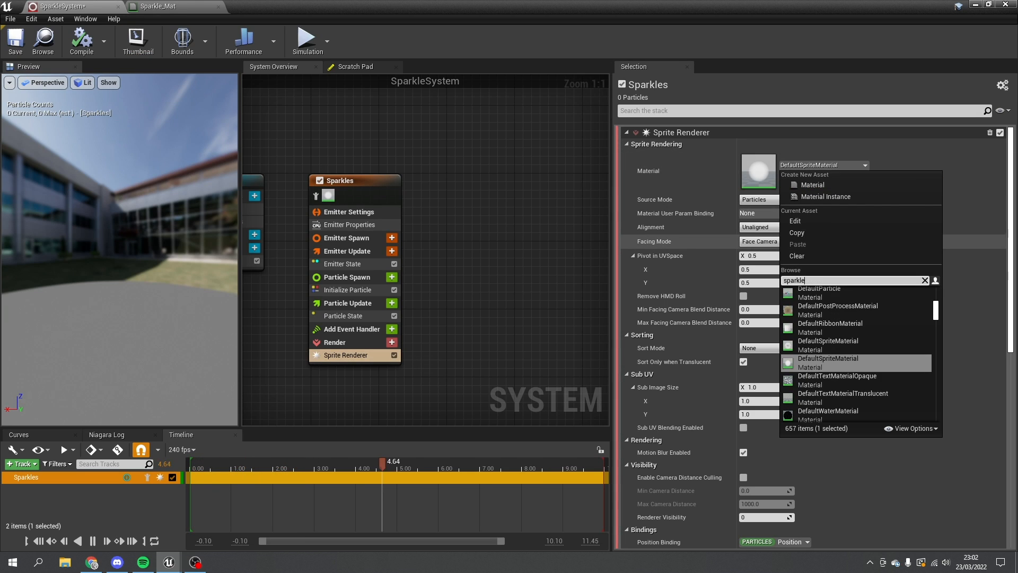
pyautogui.click(820, 294)
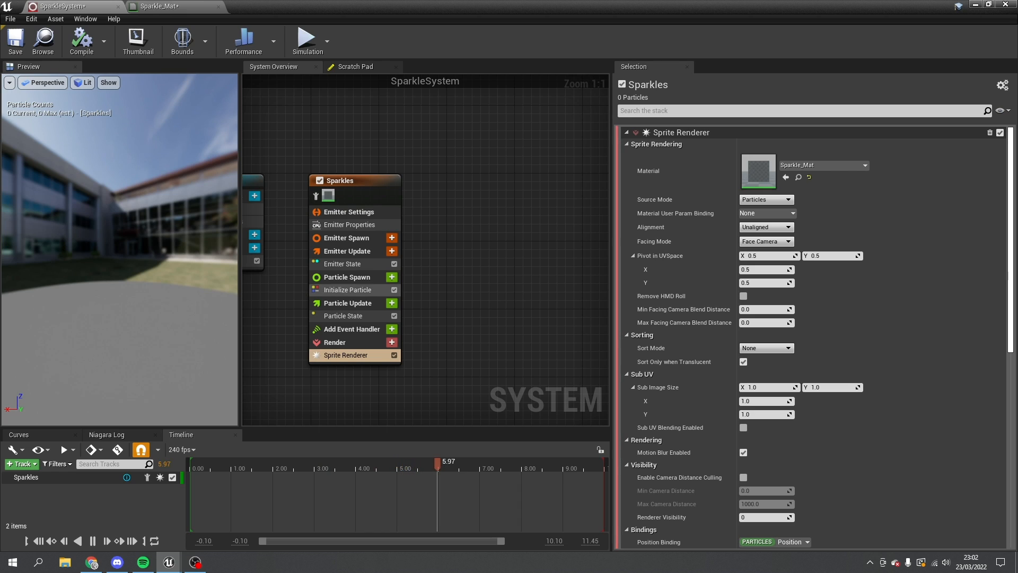
pyautogui.click(392, 251)
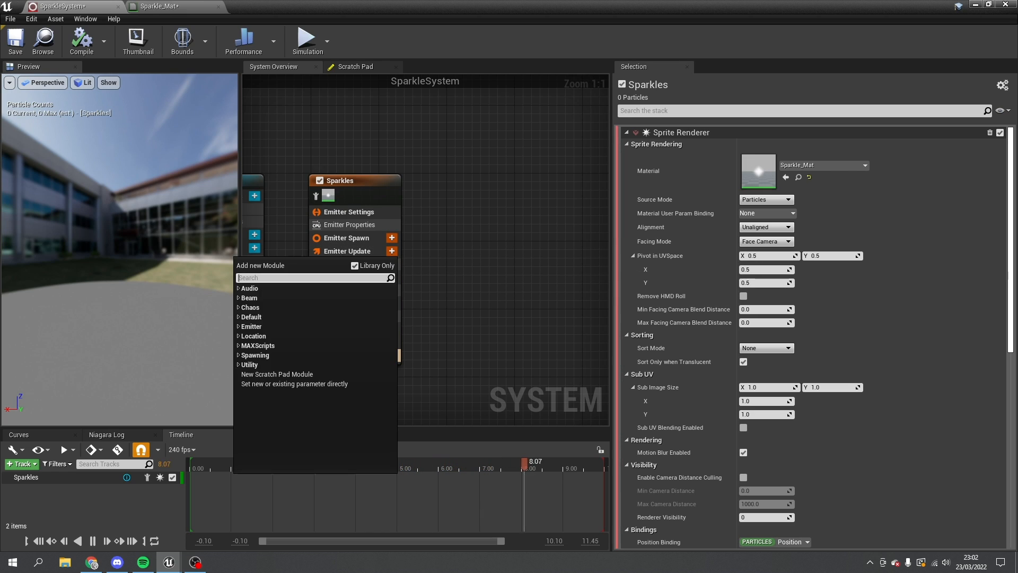
pyautogui.write('rate')
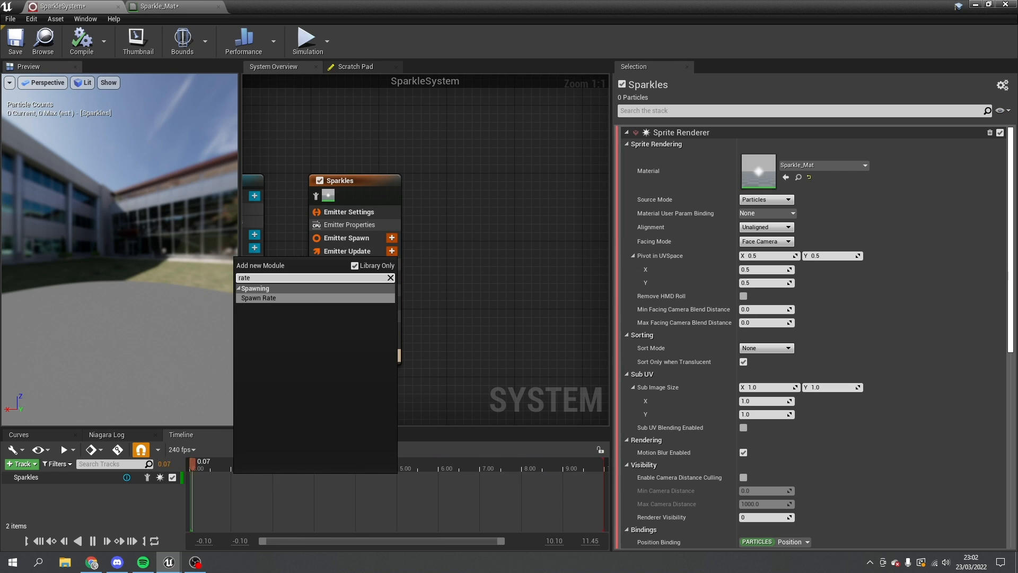
pyautogui.press('Return')
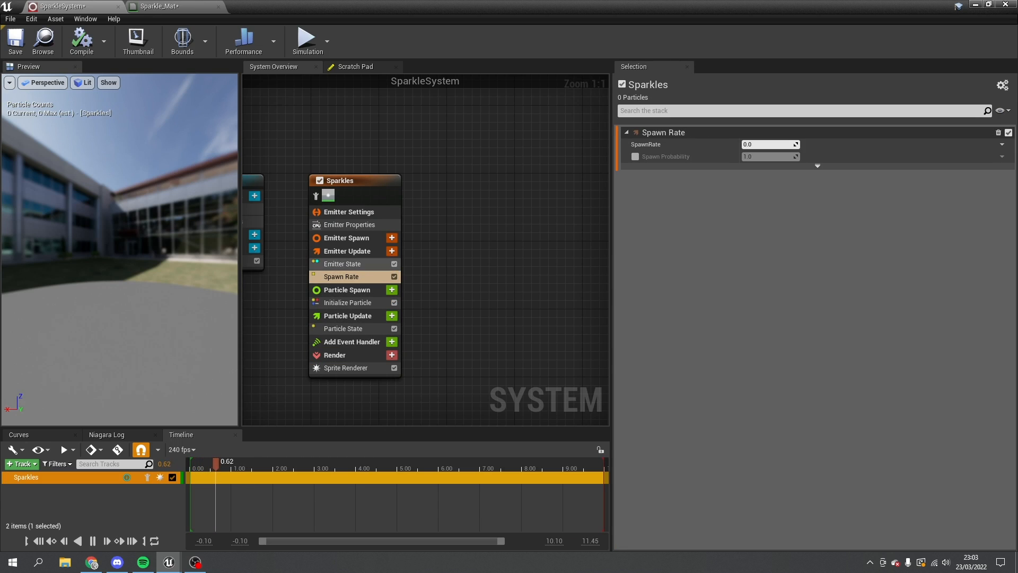
# - Set SpawnRate to 2 and search for location modules under Particle Spawn
pyautogui.write('2')
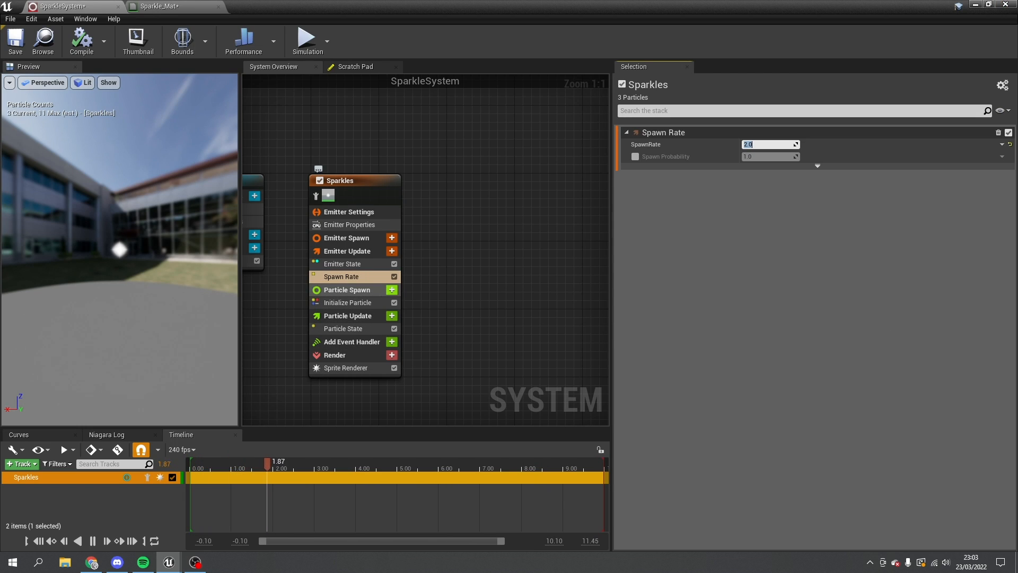
pyautogui.click(392, 289)
pyautogui.write('locatiu')
pyautogui.press('BackSpace')
pyautogui.press('BackSpace')
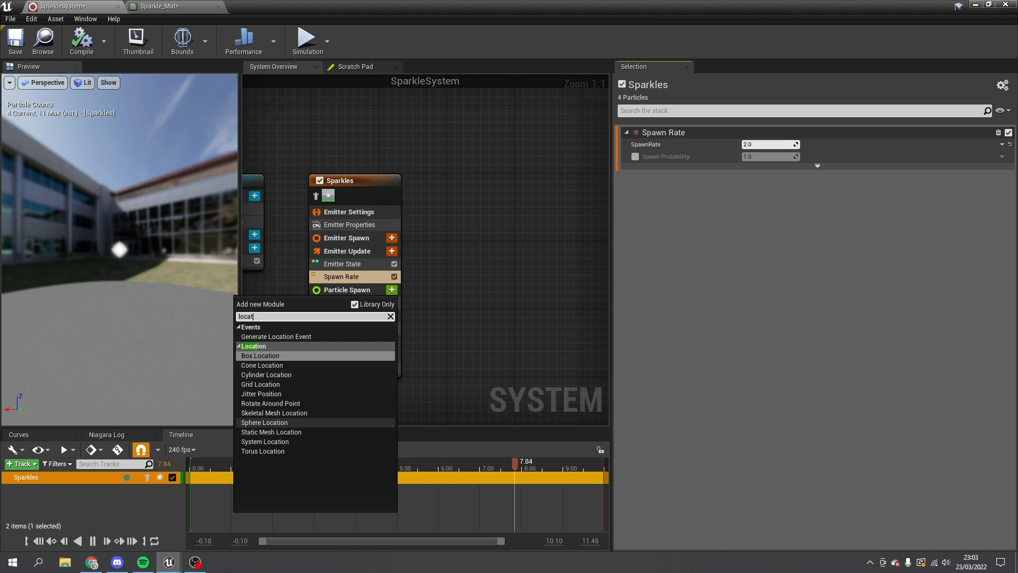
# - Add a Sphere Location module to Particle Spawn and set its Sphere Radius to 30
pyautogui.click(264, 423)
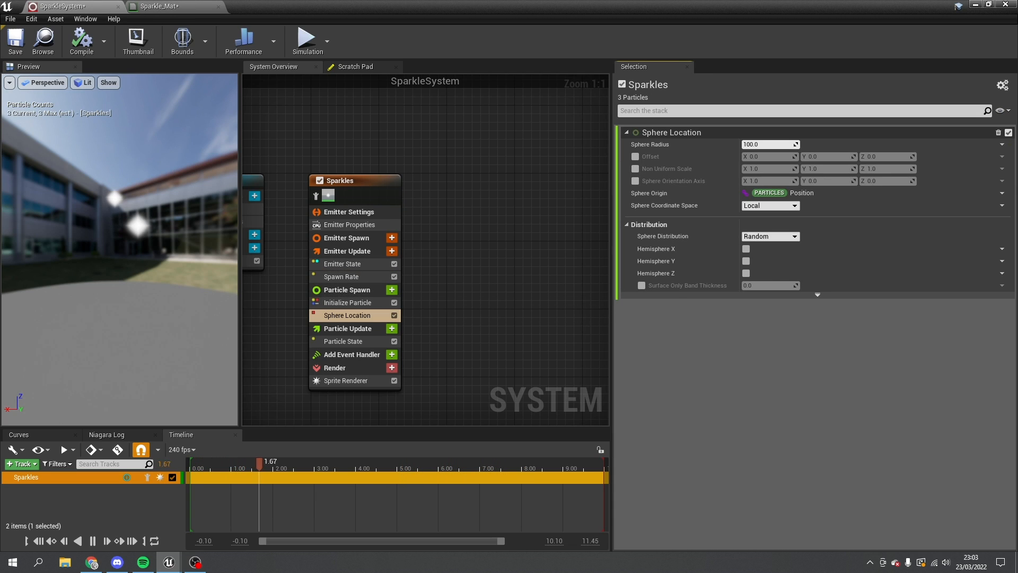
pyautogui.moveTo(120, 223); pyautogui.dragTo(143, 283)
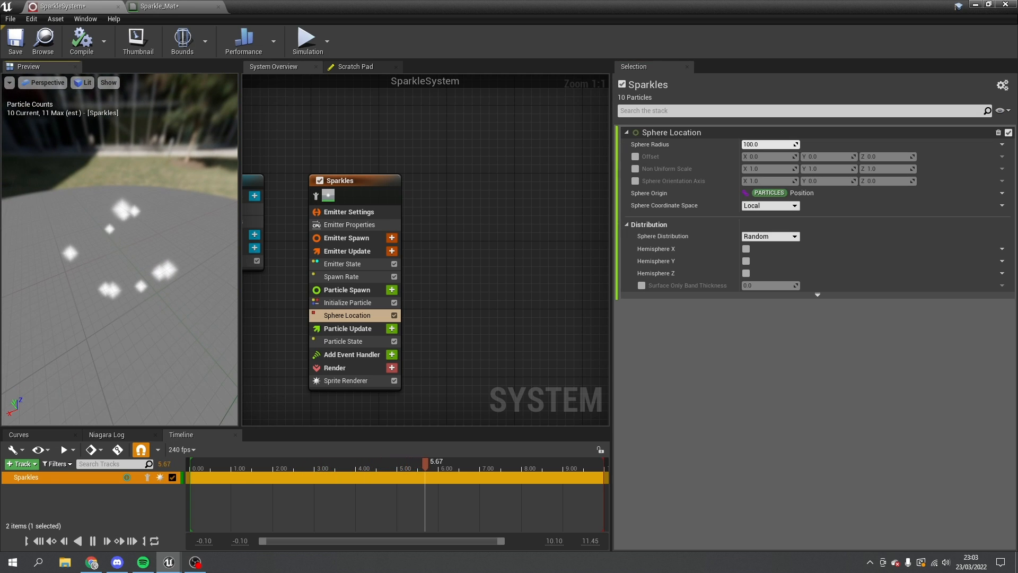
pyautogui.click(766, 144)
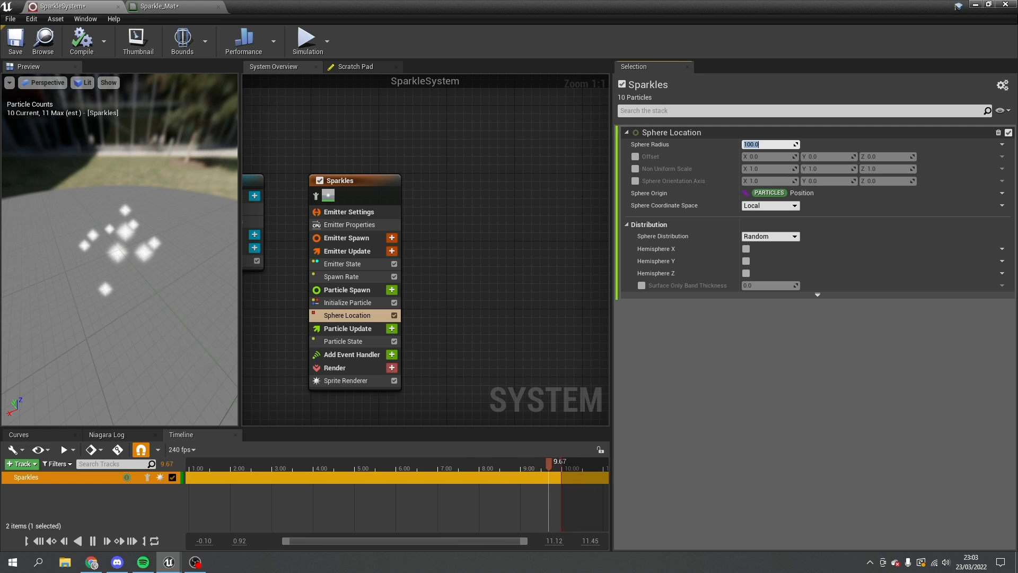
pyautogui.write('3')
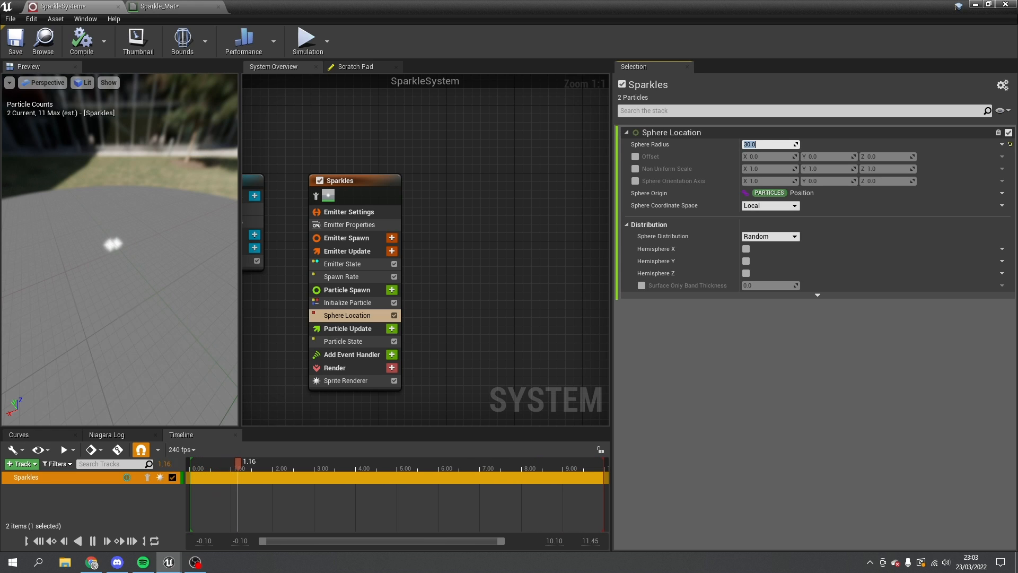
pyautogui.moveTo(132, 255); pyautogui.dragTo(201, 234)
pyautogui.scroll(5, 119, 249)
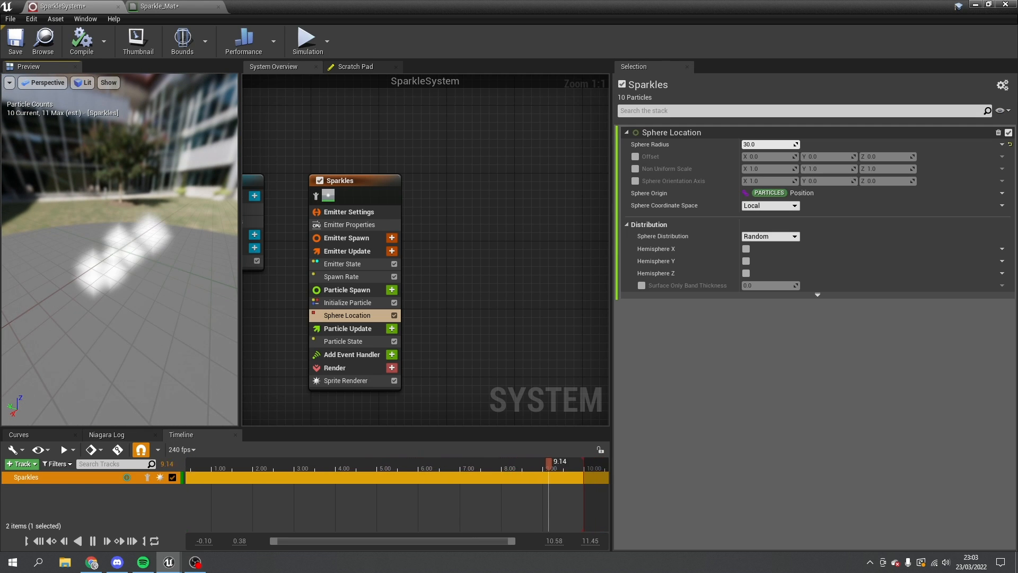
# - Set Initialize Particle's lifetime to 1.0 second, then open Particle Update's module list
pyautogui.click(366, 302)
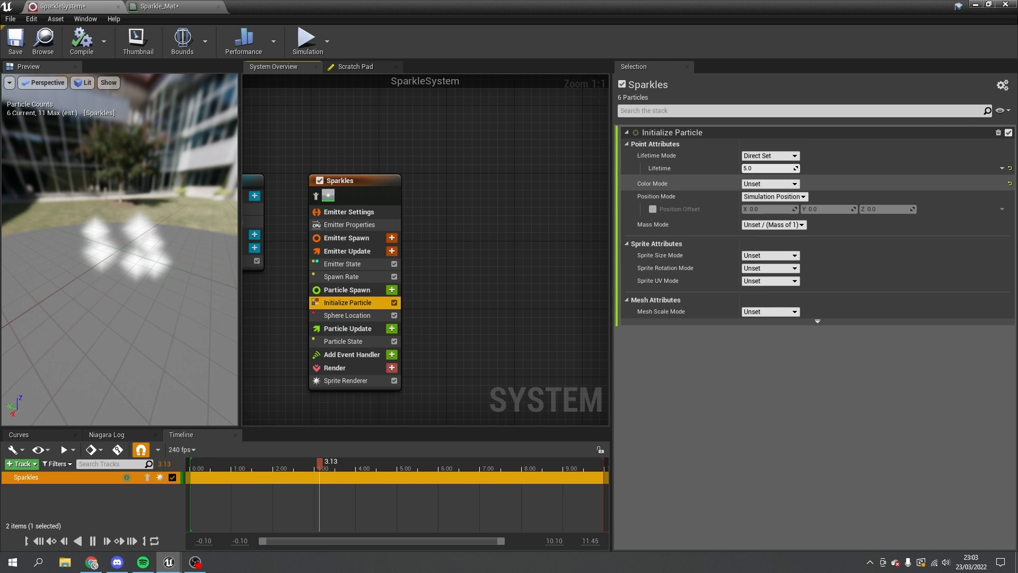
pyautogui.click(769, 168)
pyautogui.write('1')
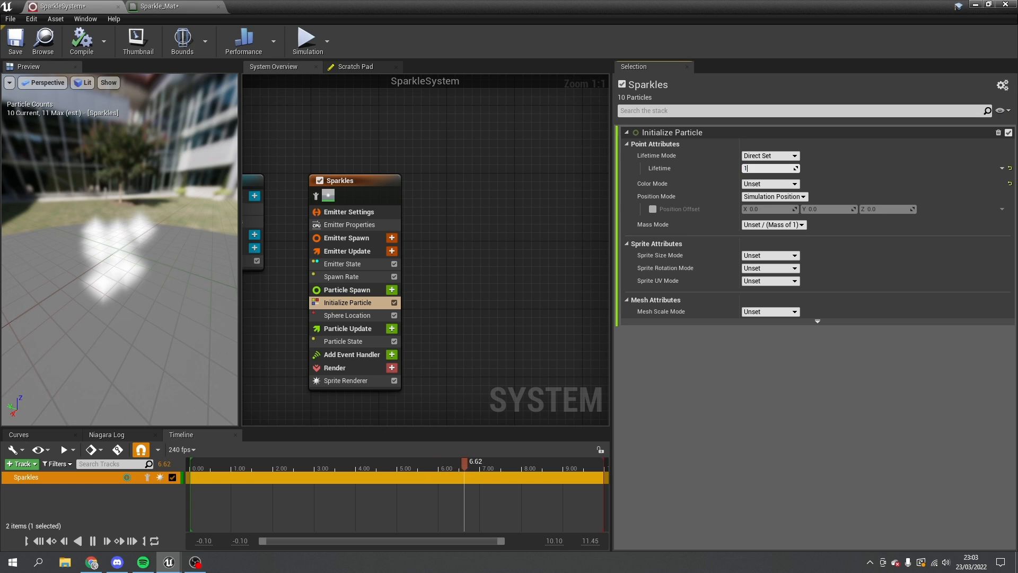
pyautogui.press('Return')
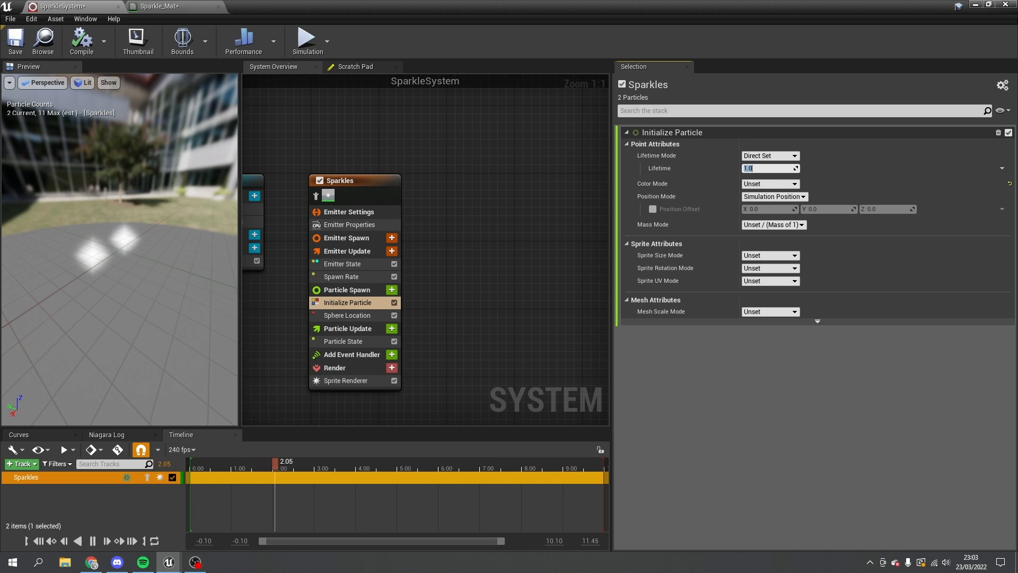
pyautogui.moveTo(143, 249); pyautogui.dragTo(80, 244)
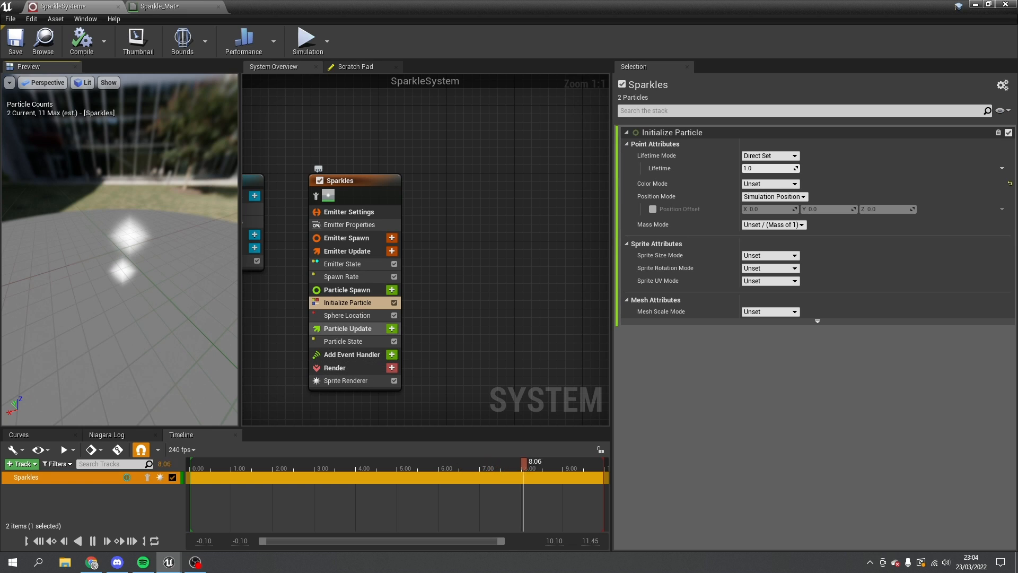
pyautogui.click(392, 329)
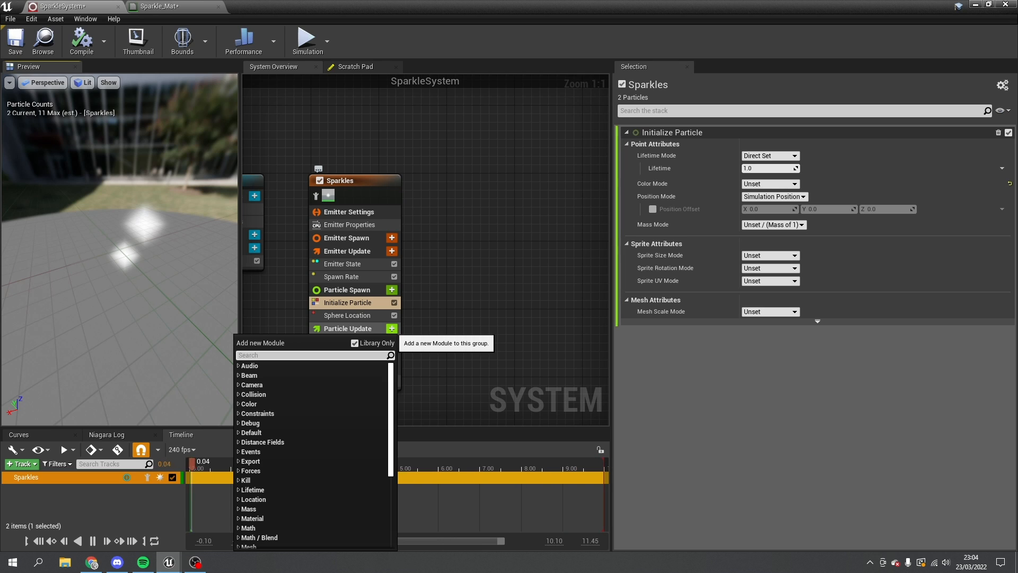
# - Search 'scale' and add Scale Sprite Size to Particle Update, then reselect Initialize Particle
pyautogui.write('scale')
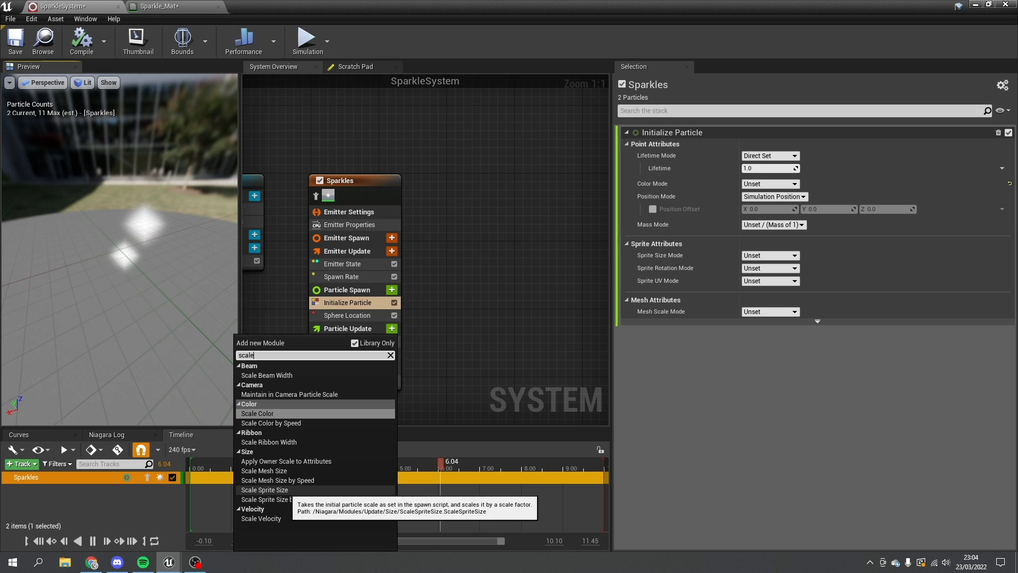
pyautogui.click(285, 491)
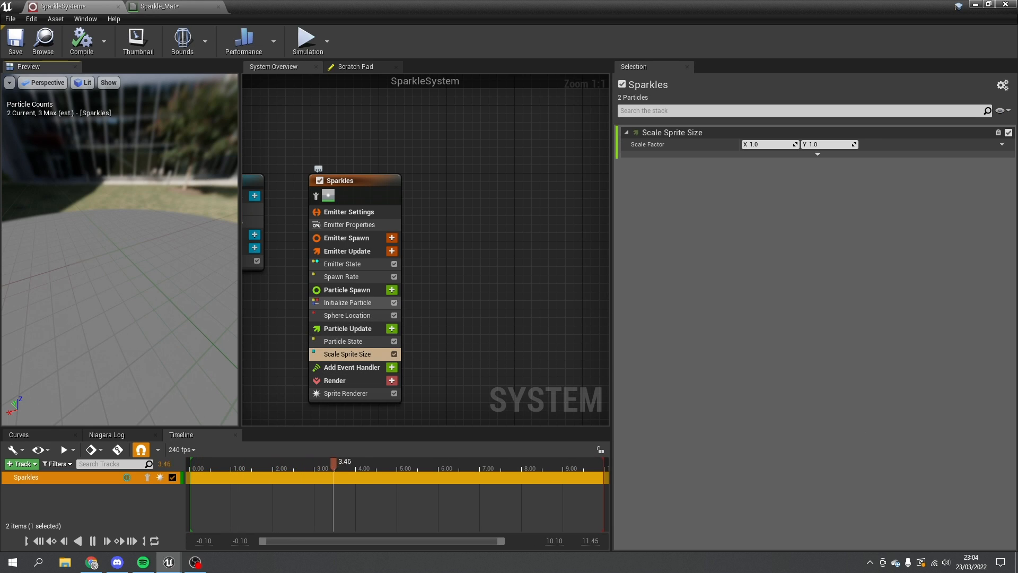
pyautogui.click(347, 302)
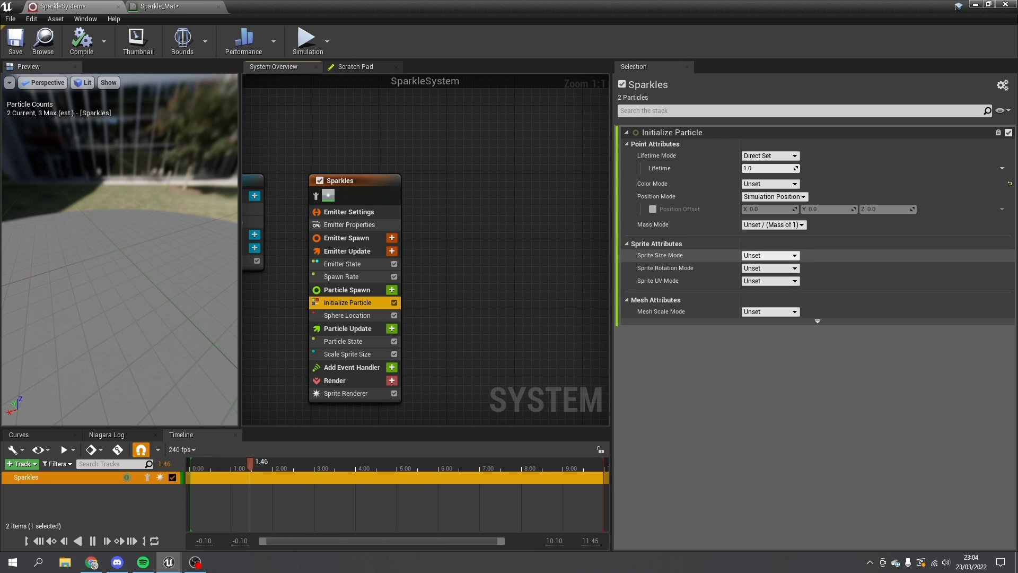
# - Switch Sprite Size Mode to Uniform (10.0), then select the Scale Sprite Size module
pyautogui.click(770, 256)
pyautogui.click(769, 271)
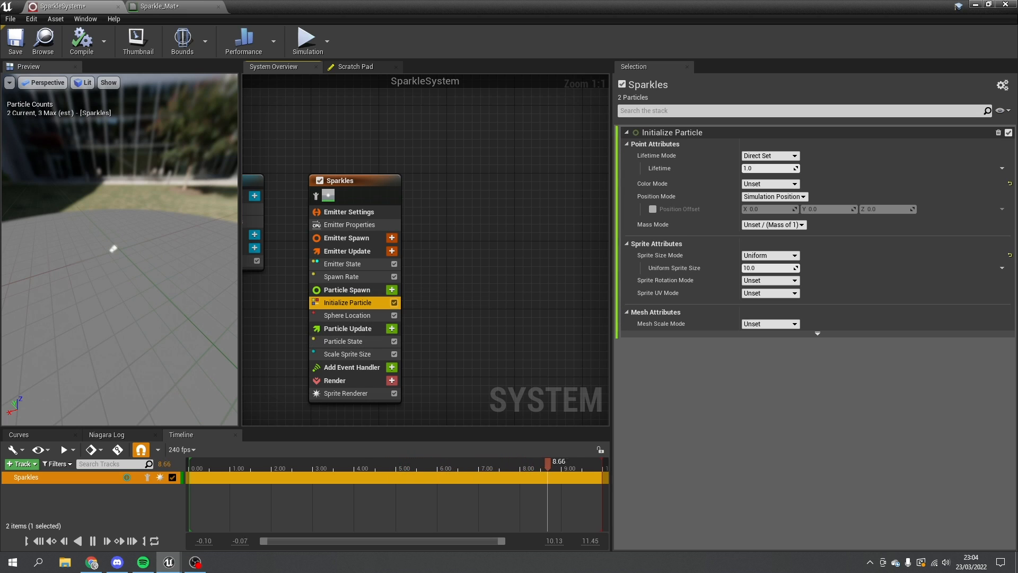
pyautogui.click(348, 353)
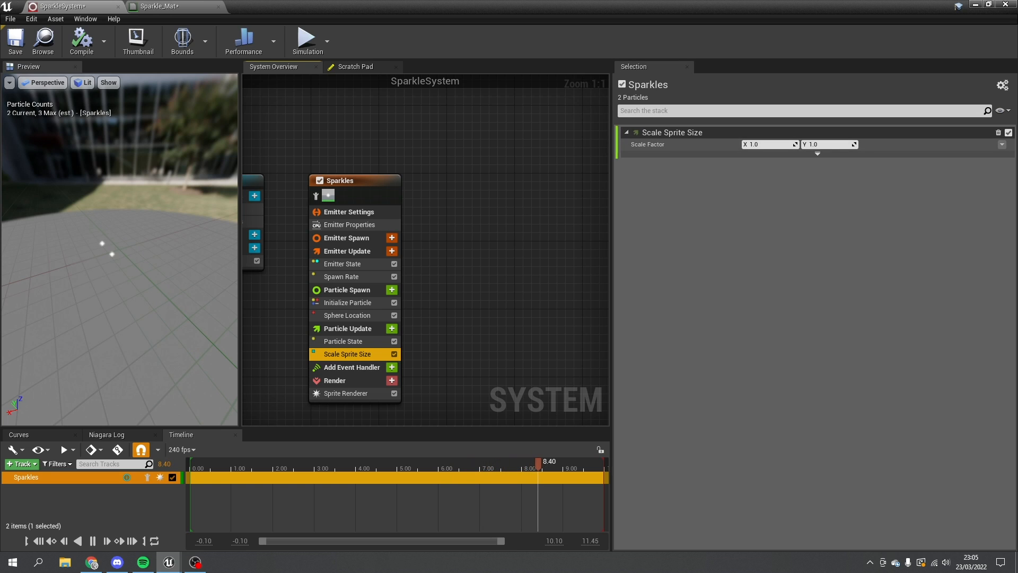
# - Drive Scale Factor with Vector 2D From Curve, found by searching 'curve'
pyautogui.click(1002, 144)
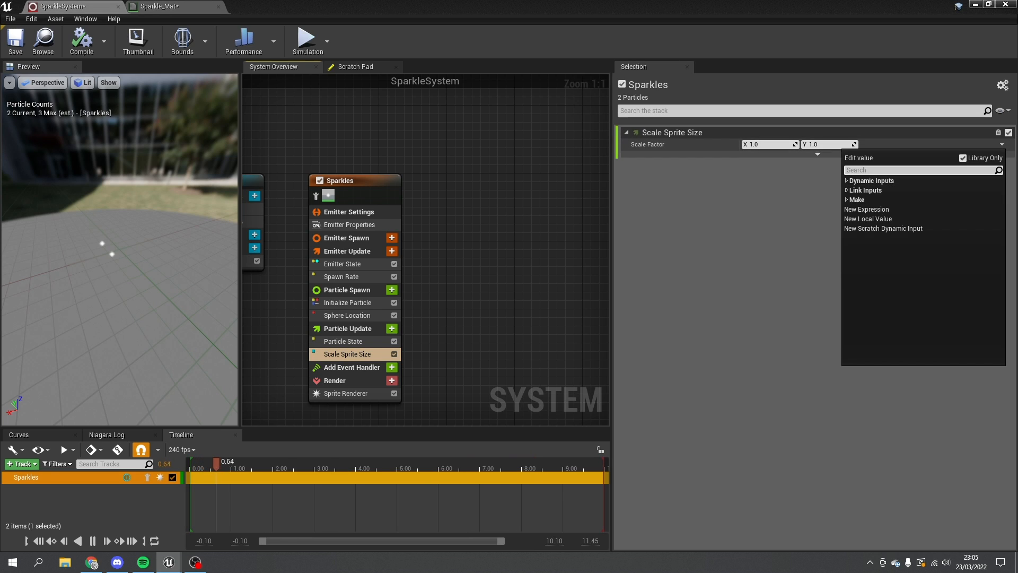
pyautogui.write('curve')
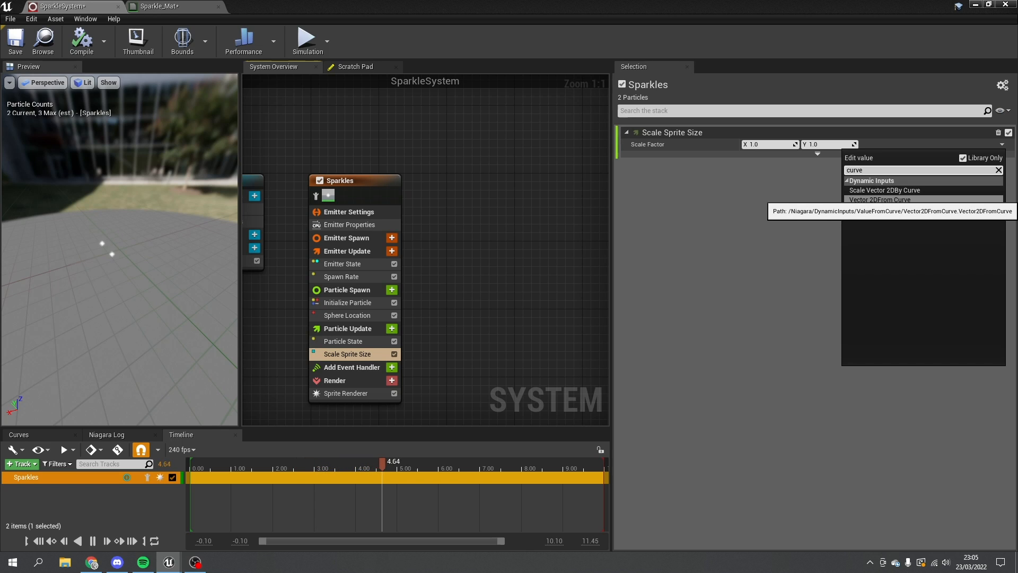
pyautogui.click(880, 200)
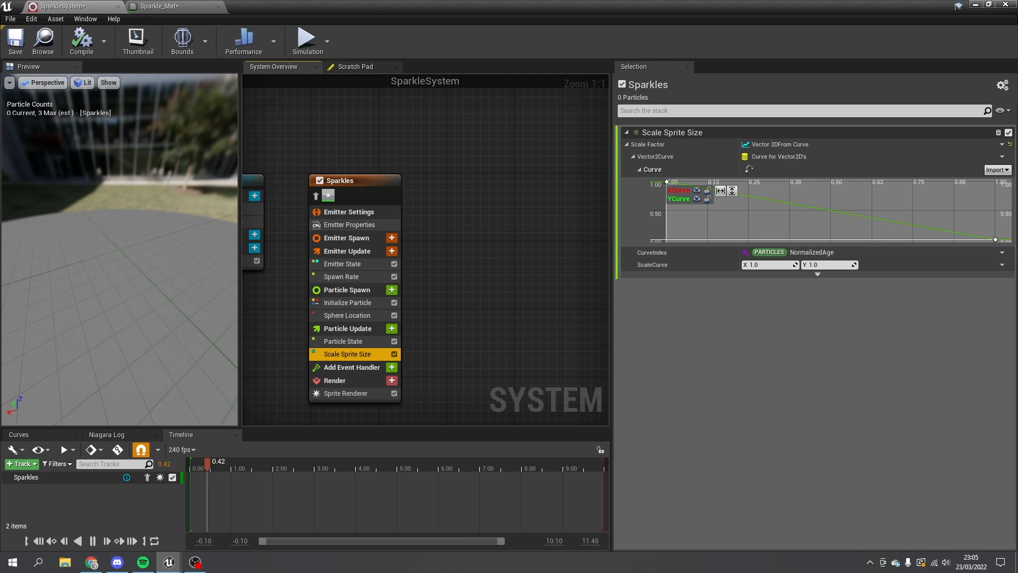
# - Add a key midway along the XCurve and raise it to about 0.93
pyautogui.moveTo(786, 203)
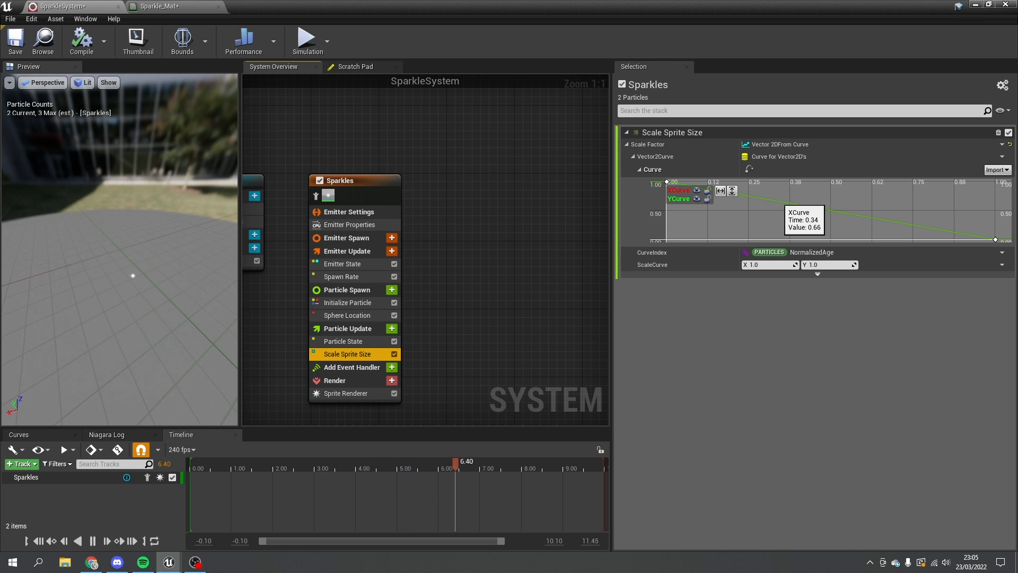
pyautogui.middleClick(778, 201)
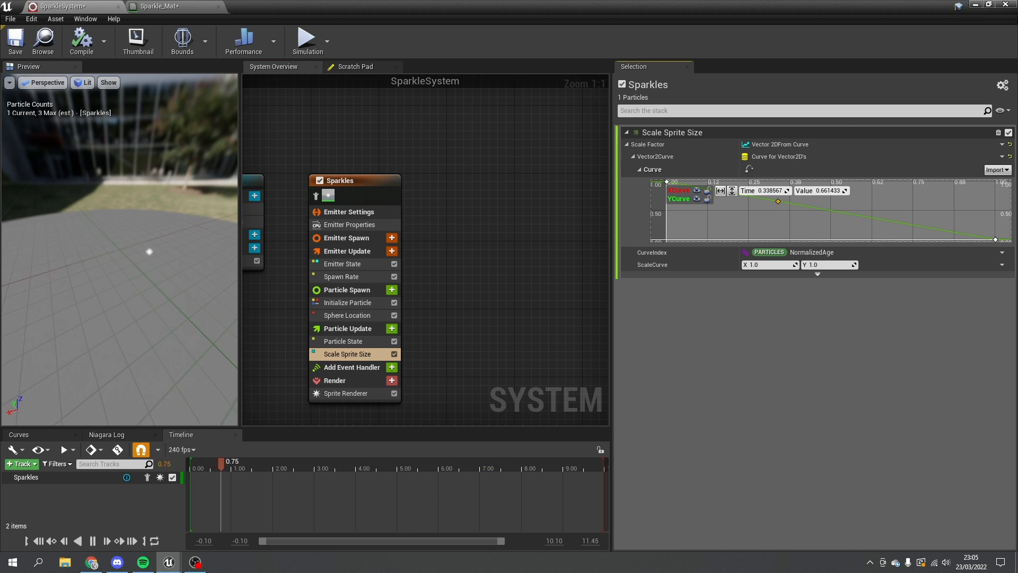
pyautogui.moveTo(765, 199); pyautogui.dragTo(763, 198)
pyautogui.moveTo(778, 201)
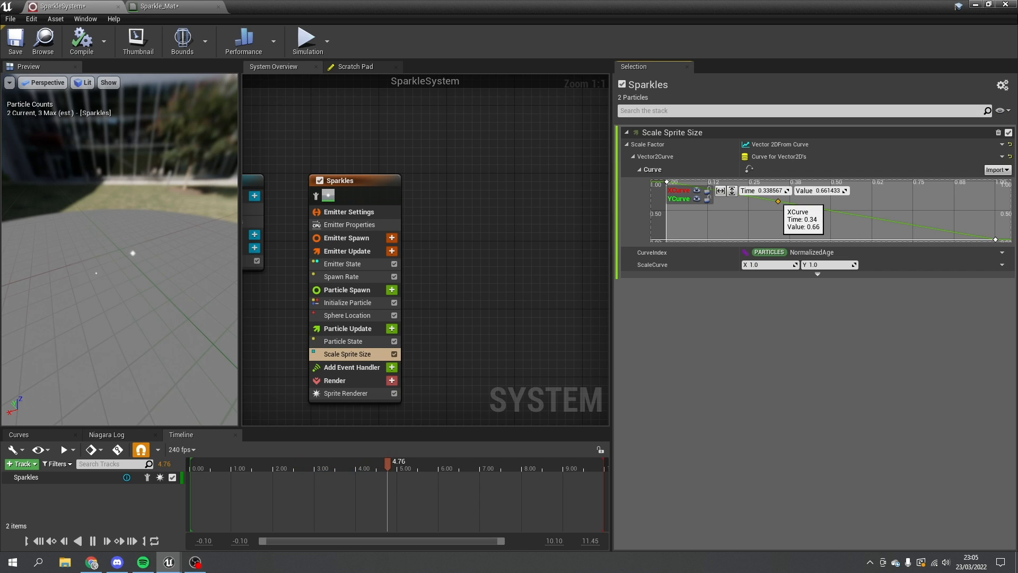
pyautogui.moveTo(778, 201); pyautogui.dragTo(779, 183)
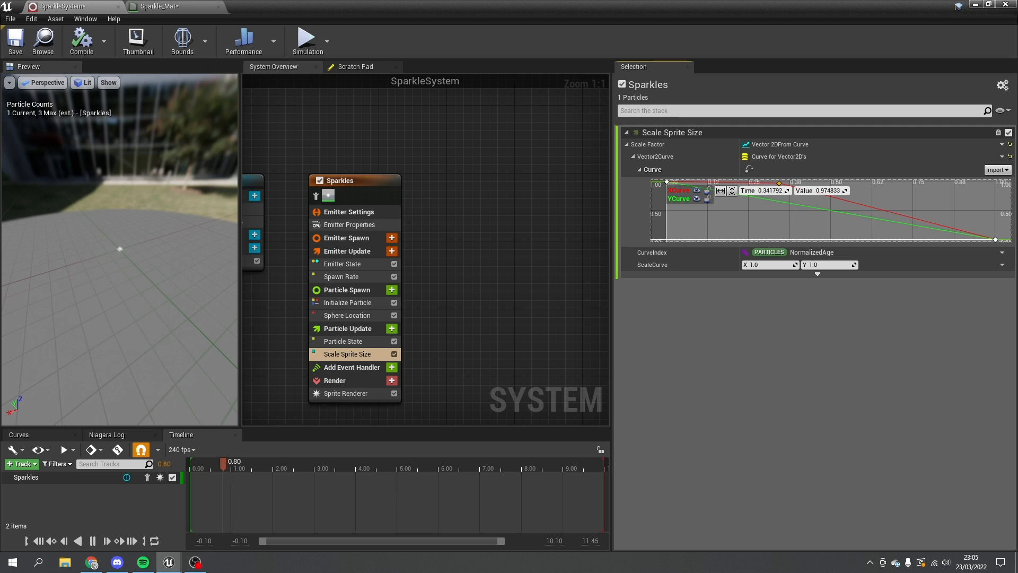
pyautogui.click(779, 201)
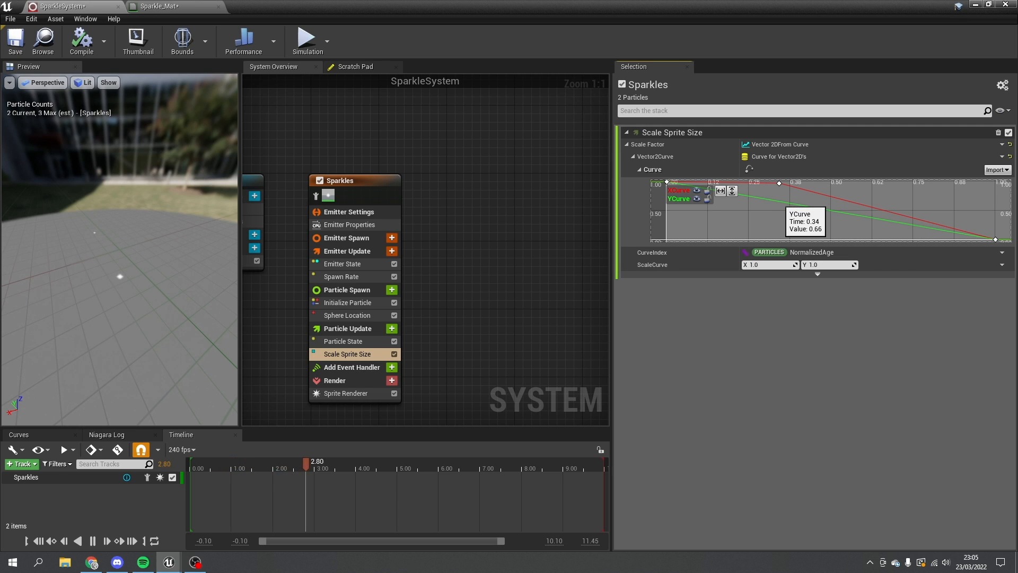
# - Add a YCurve peak near 1.0 and a start key near zero, then select both peaks
pyautogui.keyDown('shift'); pyautogui.click(775, 201); pyautogui.keyUp('shift')
pyautogui.moveTo(775, 201); pyautogui.dragTo(779, 183)
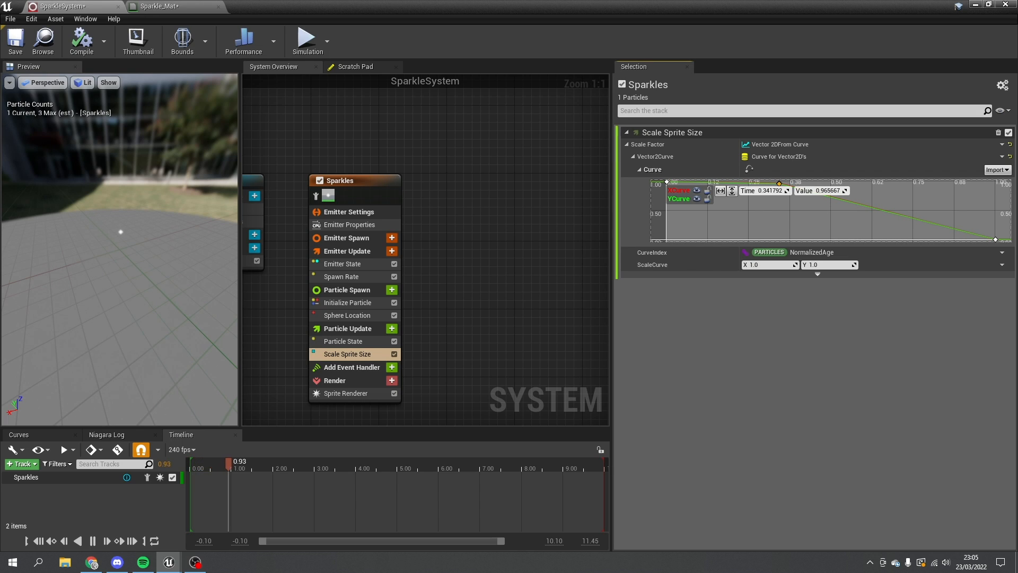
pyautogui.keyDown('shift'); pyautogui.click(663, 209); pyautogui.keyUp('shift')
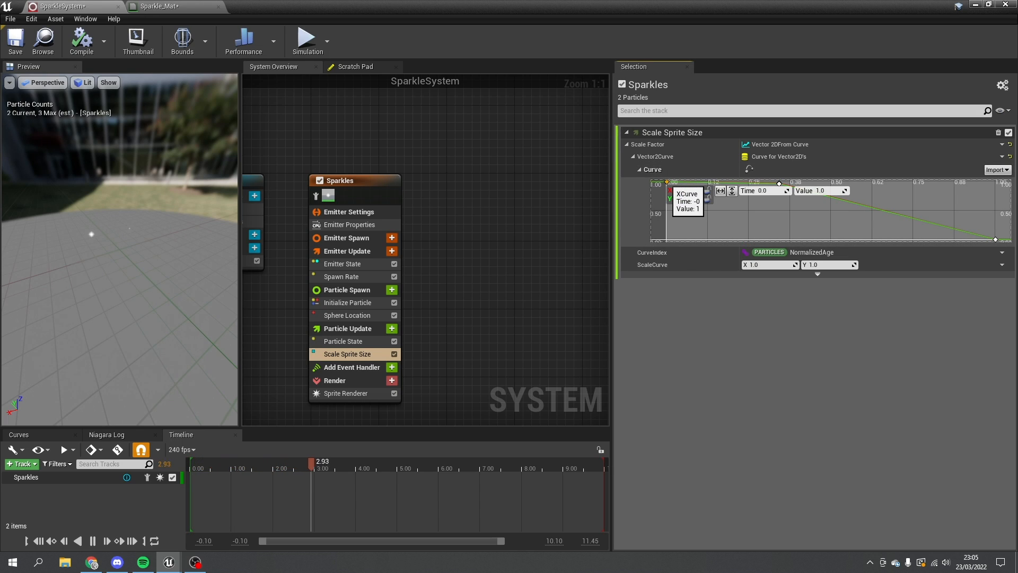
pyautogui.moveTo(663, 210); pyautogui.dragTo(668, 237)
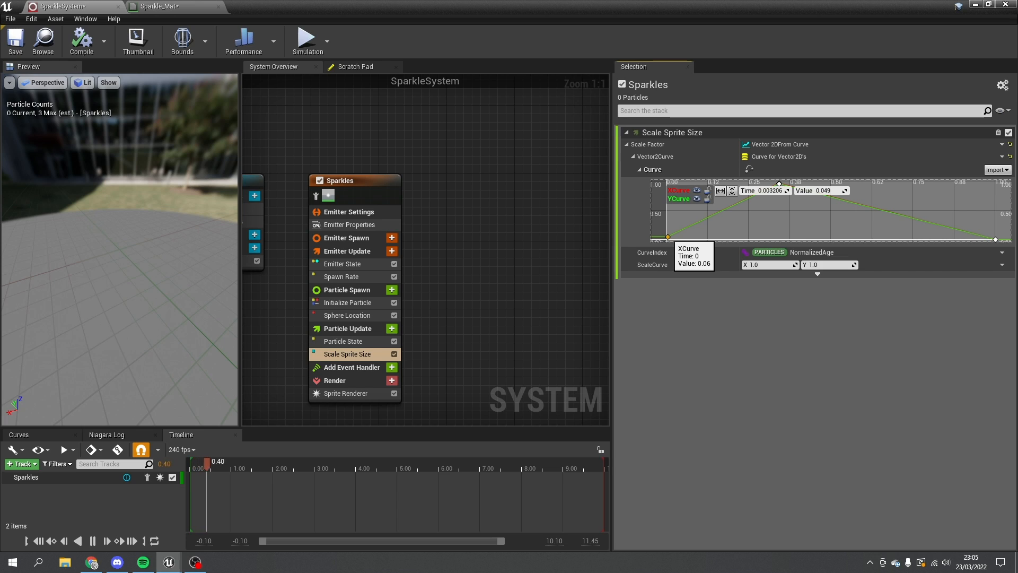
pyautogui.moveTo(774, 197); pyautogui.dragTo(733, 184)
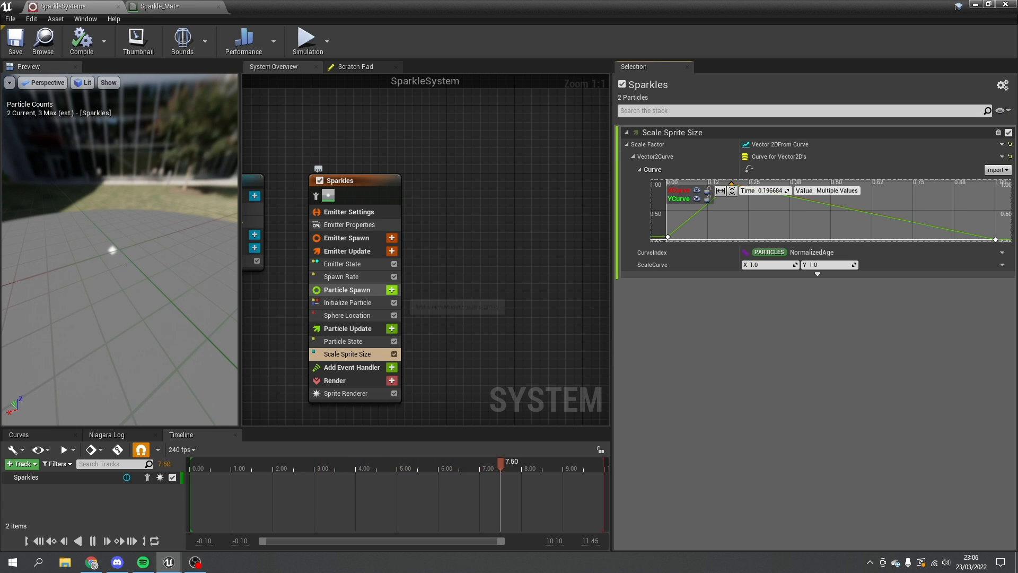
# - Add a Color module to Particle Update by searching 'colo'
pyautogui.click(392, 290)
pyautogui.press('Escape')
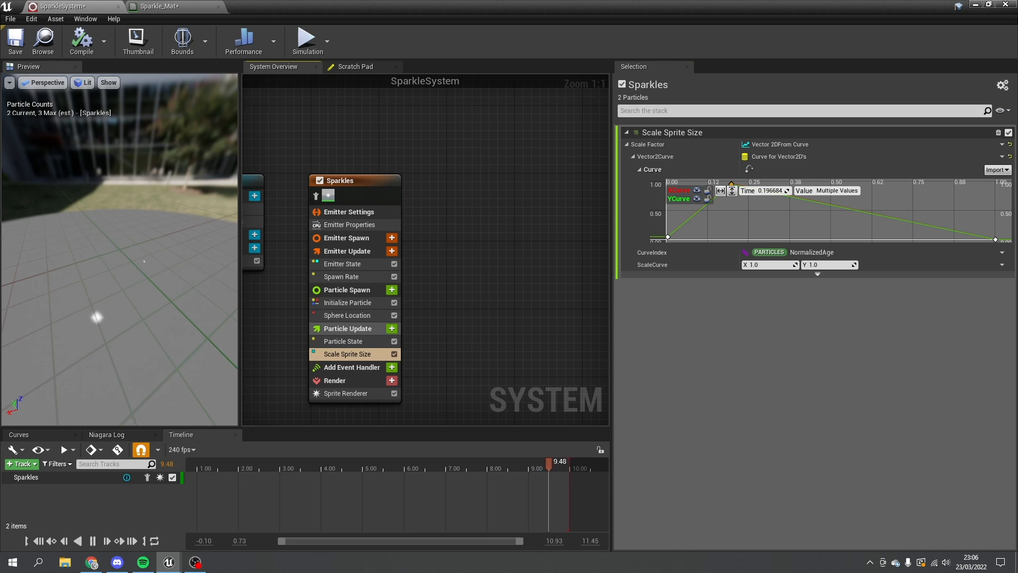
pyautogui.click(348, 328)
pyautogui.click(392, 328)
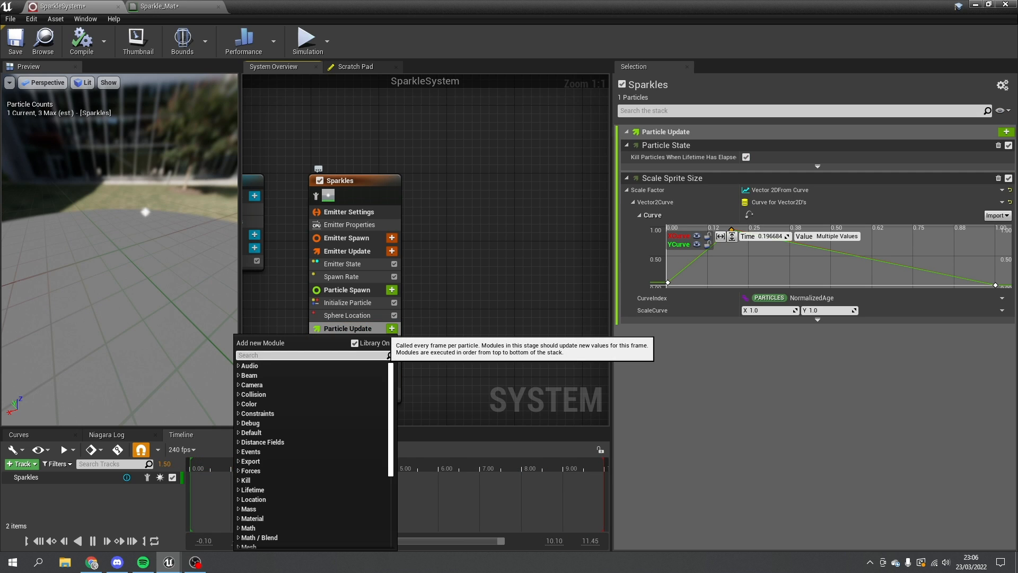
pyautogui.write('colo')
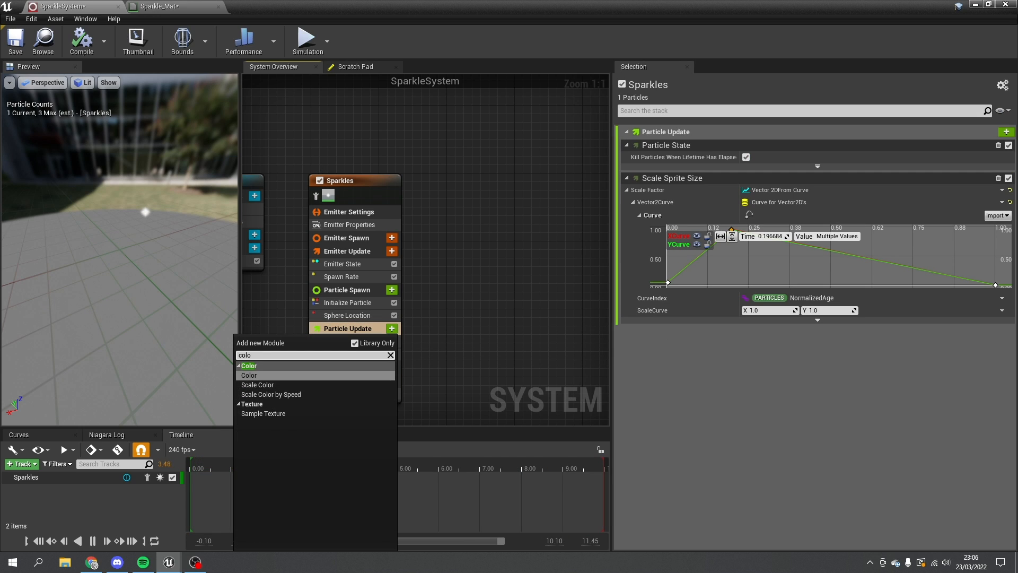
pyautogui.press('Return')
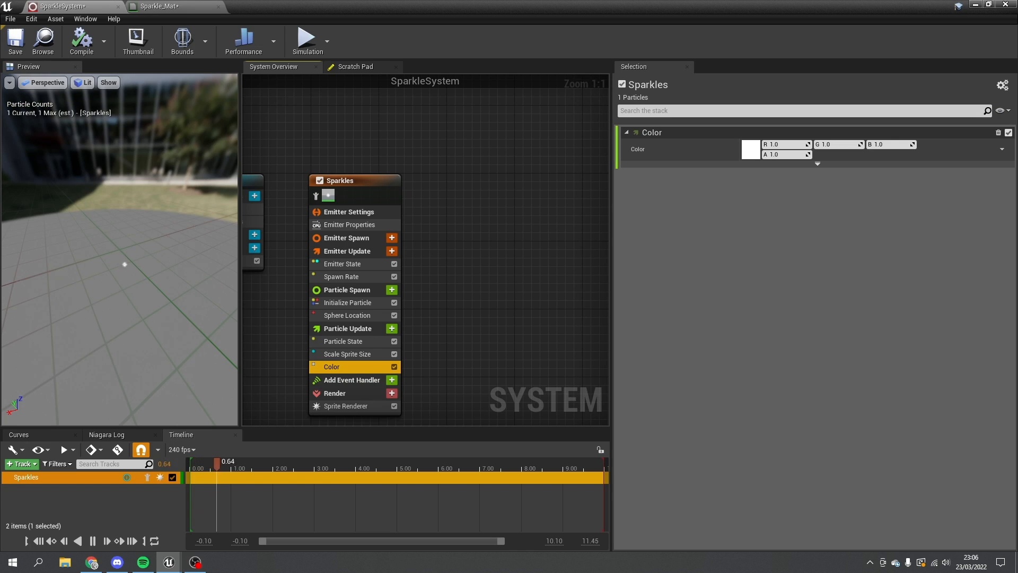
# - Set the Color module's colour to yellow in the colour picker
pyautogui.click(751, 149)
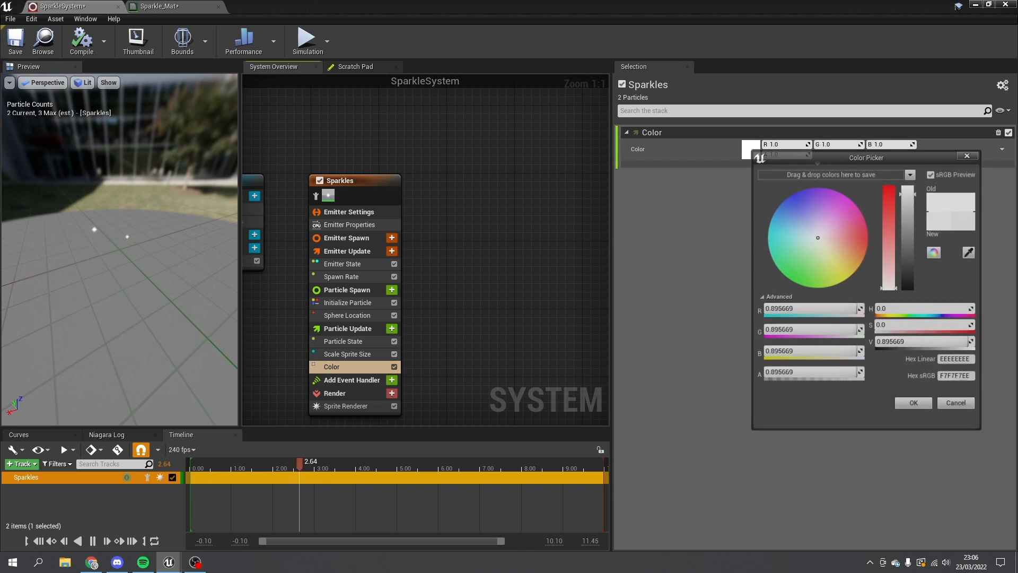
pyautogui.click(866, 236)
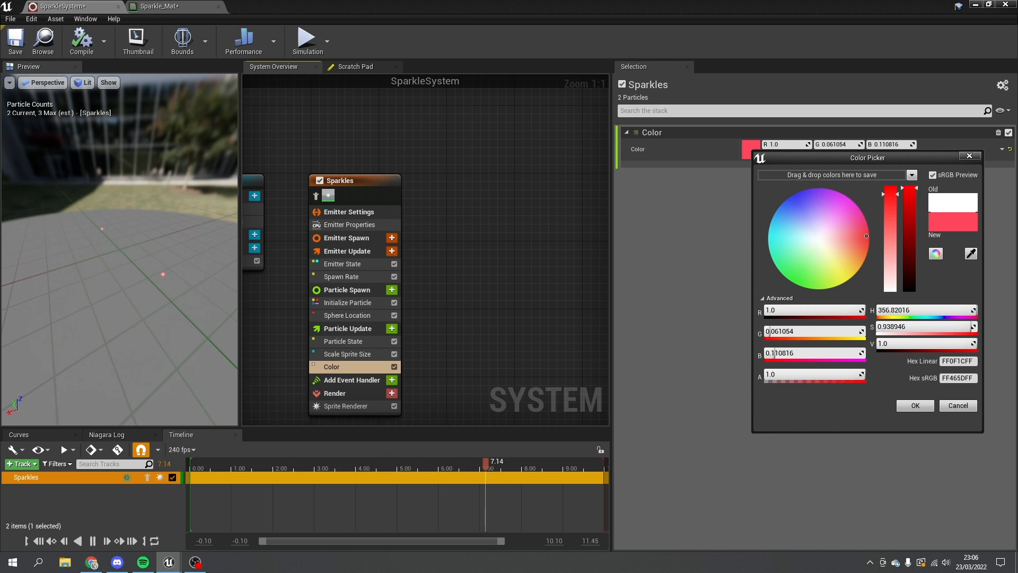
pyautogui.moveTo(867, 236); pyautogui.dragTo(851, 274)
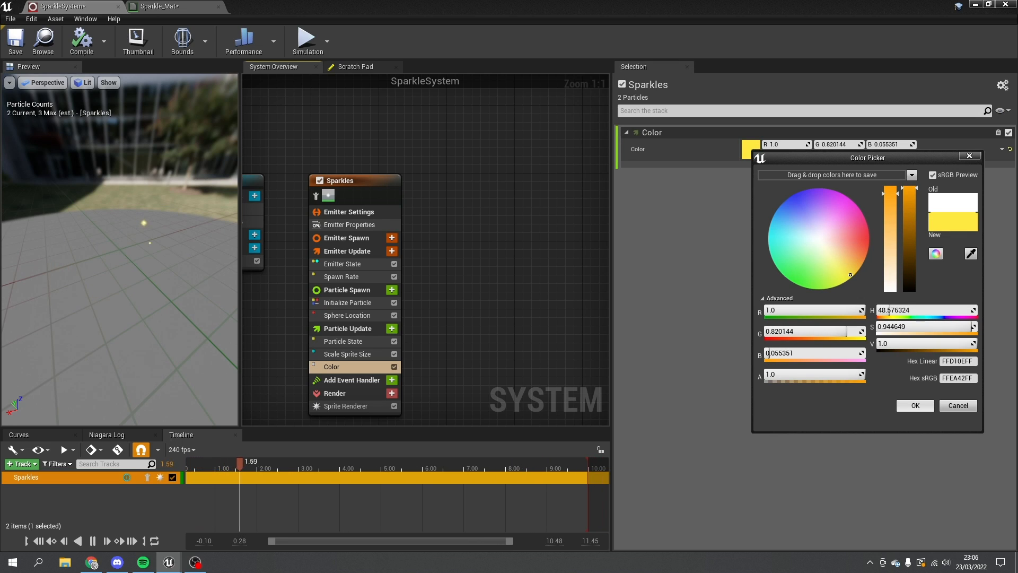
pyautogui.click(915, 405)
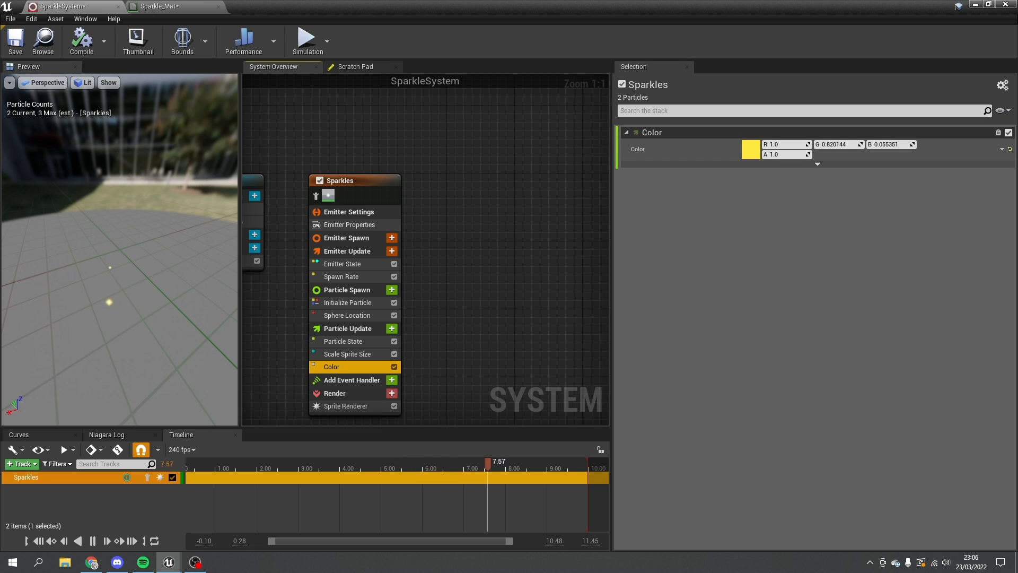
# - Switch Color to Color from Curve and make the 0.00 stop orange-yellow
pyautogui.click(1002, 150)
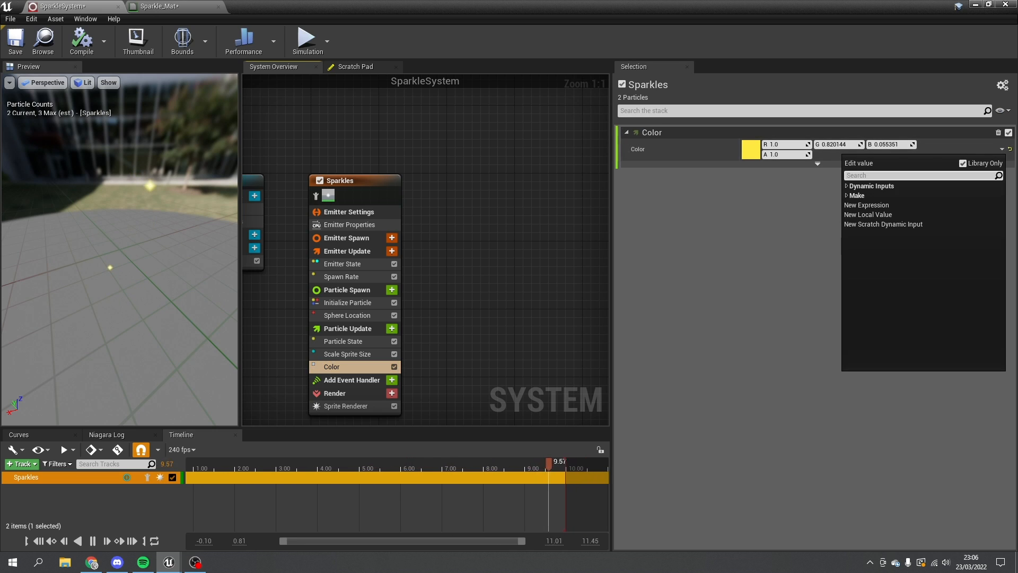
pyautogui.write('curve')
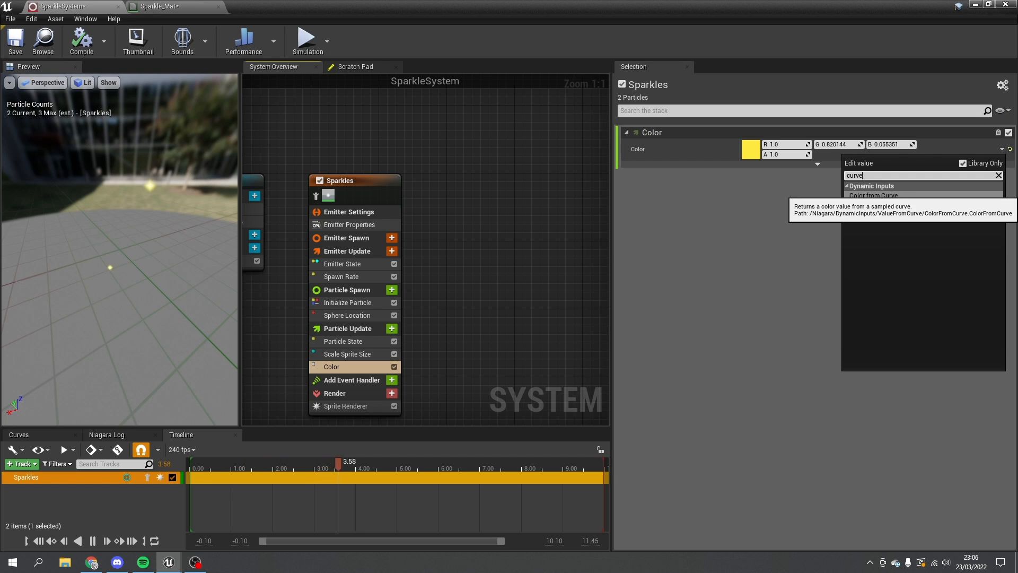
pyautogui.click(873, 195)
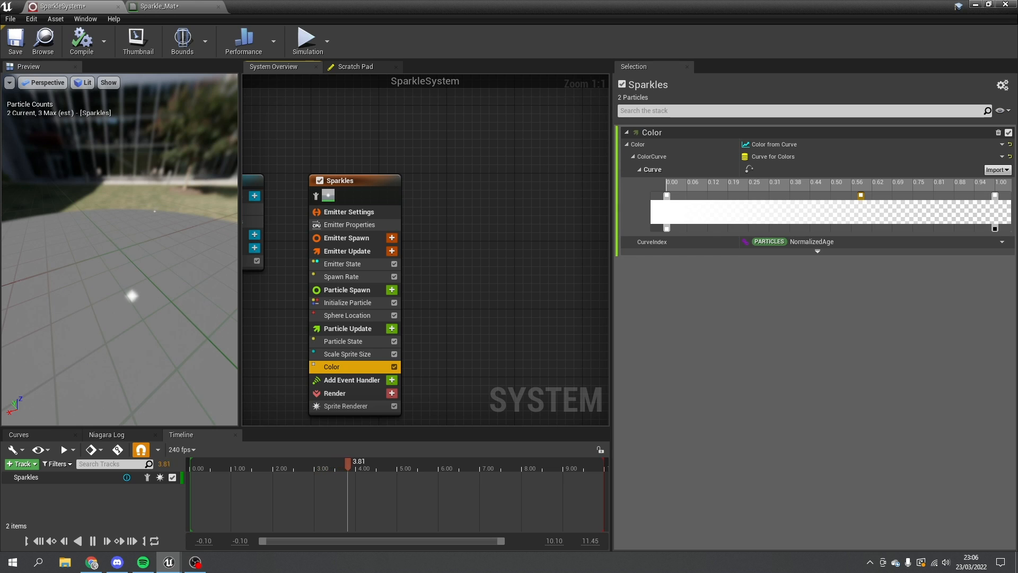
pyautogui.click(666, 196)
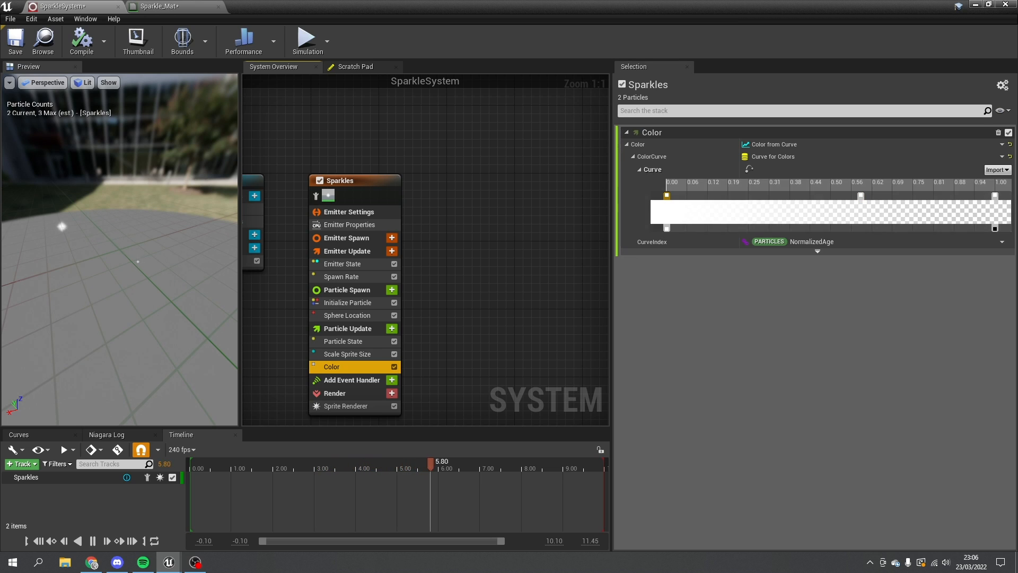
pyautogui.doubleClick(666, 195)
pyautogui.moveTo(749, 292); pyautogui.dragTo(776, 314)
pyautogui.click(832, 450)
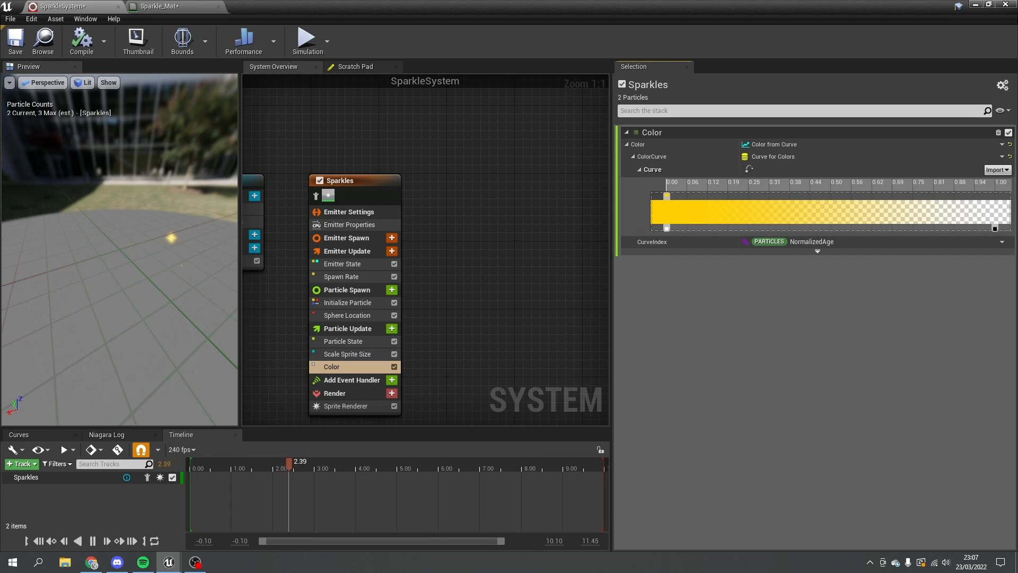
# - Move the opacity fade point to about 0.65 and close the SparkleSystem editor
pyautogui.moveTo(995, 229); pyautogui.dragTo(852, 229)
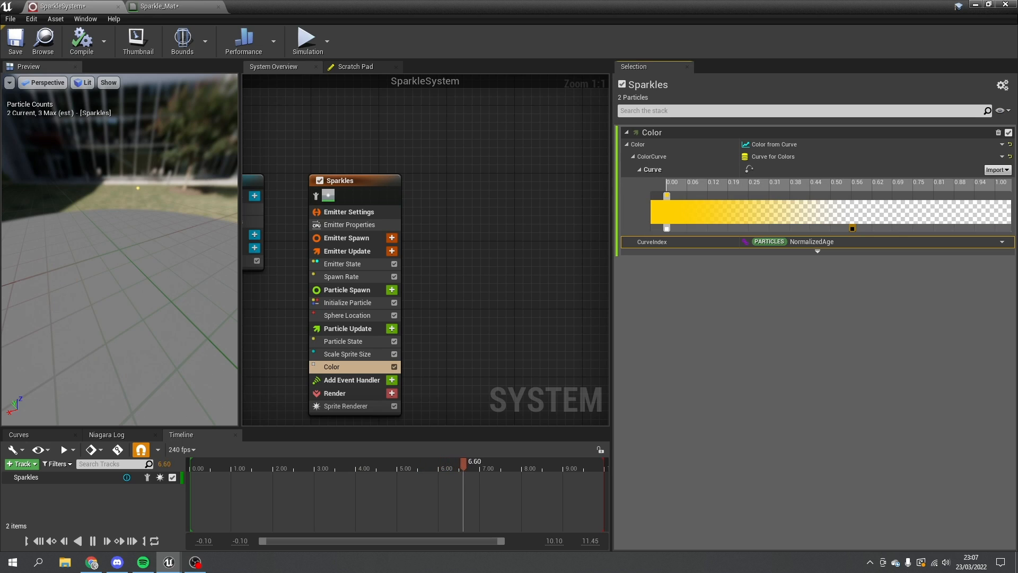
pyautogui.moveTo(853, 229); pyautogui.dragTo(1006, 228)
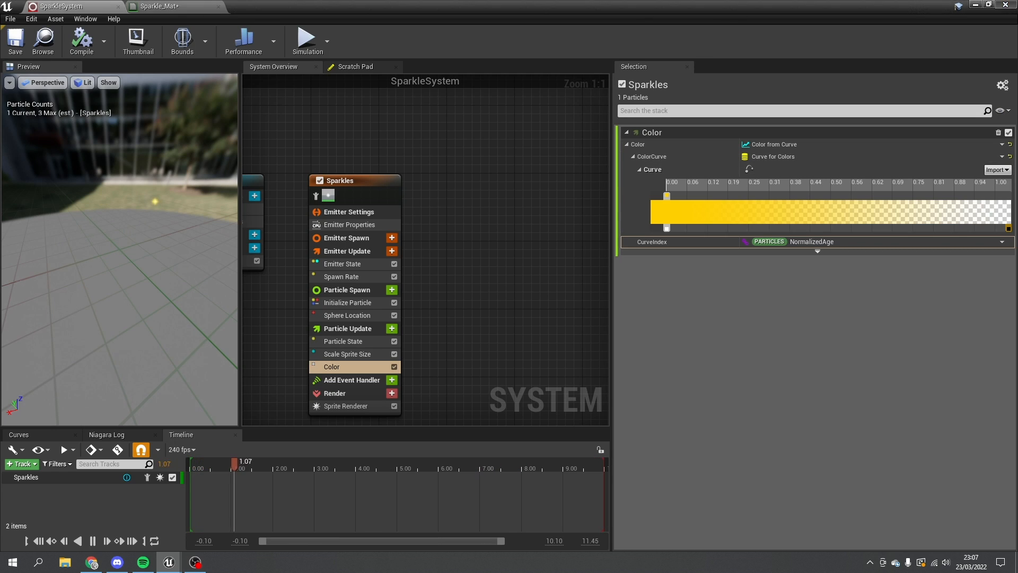
pyautogui.click(1005, 5)
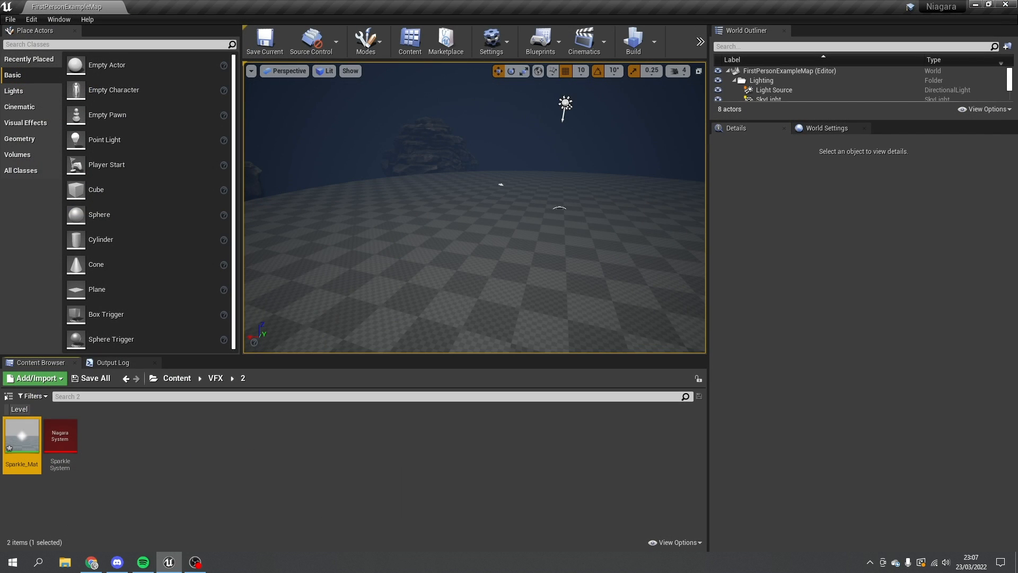